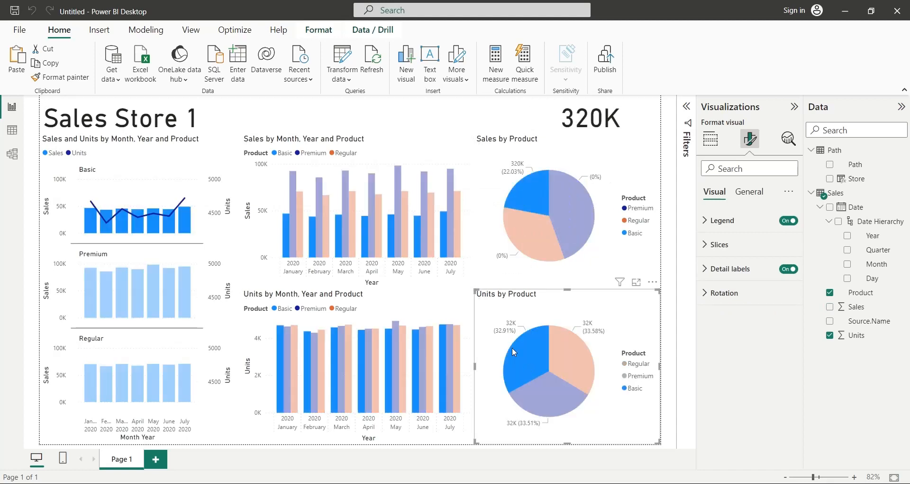
# Examine how the monthly columns in the Sales by Month, Year and Product chart cross-highlight the other report visuals
pyautogui.click(512, 347)
pyautogui.click(293, 232)
pyautogui.click(299, 232)
pyautogui.click(313, 233)
pyautogui.click(319, 235)
pyautogui.click(339, 236)
pyautogui.click(347, 236)
pyautogui.click(352, 236)
pyautogui.click(372, 236)
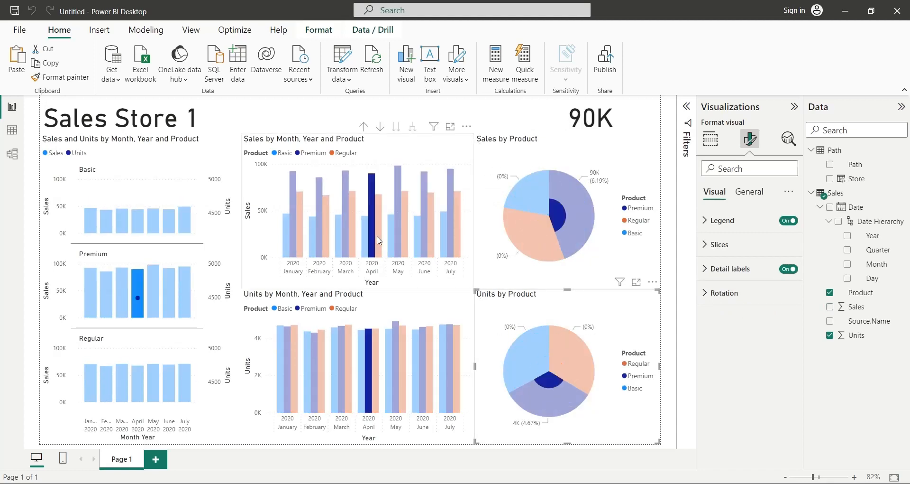
pyautogui.click(392, 237)
pyautogui.click(405, 237)
pyautogui.click(424, 238)
pyautogui.click(444, 238)
pyautogui.click(457, 238)
# Examine how the monthly columns in the Units by Month, Year and Product chart cross-highlight the other visuals
pyautogui.click(457, 349)
pyautogui.click(450, 350)
pyautogui.click(430, 351)
pyautogui.click(421, 353)
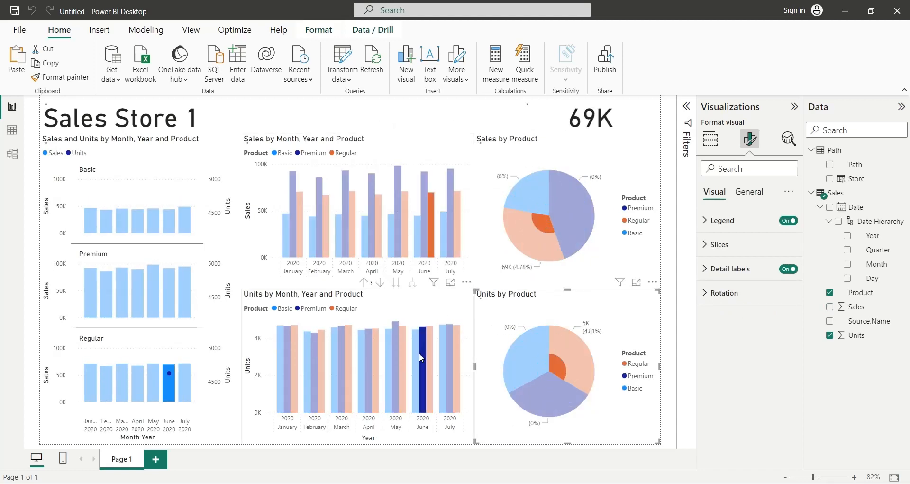
pyautogui.click(408, 354)
pyautogui.click(388, 356)
pyautogui.click(368, 356)
pyautogui.click(349, 355)
pyautogui.click(341, 355)
pyautogui.click(335, 358)
pyautogui.click(308, 360)
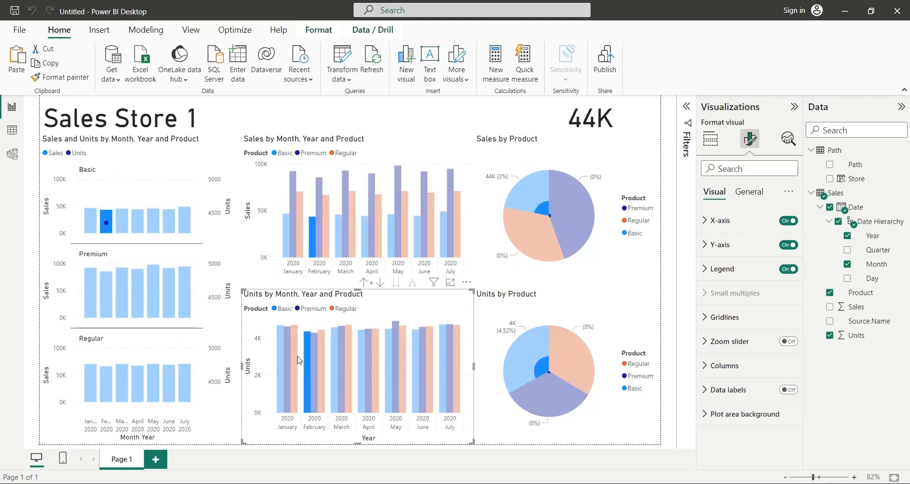
pyautogui.click(295, 360)
pyautogui.click(280, 361)
# Examine how the Regular, Premium and Basic monthly columns in the Sales and Units chart cross-highlight the report
pyautogui.click(185, 383)
pyautogui.click(169, 385)
pyautogui.click(154, 386)
pyautogui.click(107, 387)
pyautogui.click(91, 303)
pyautogui.click(138, 301)
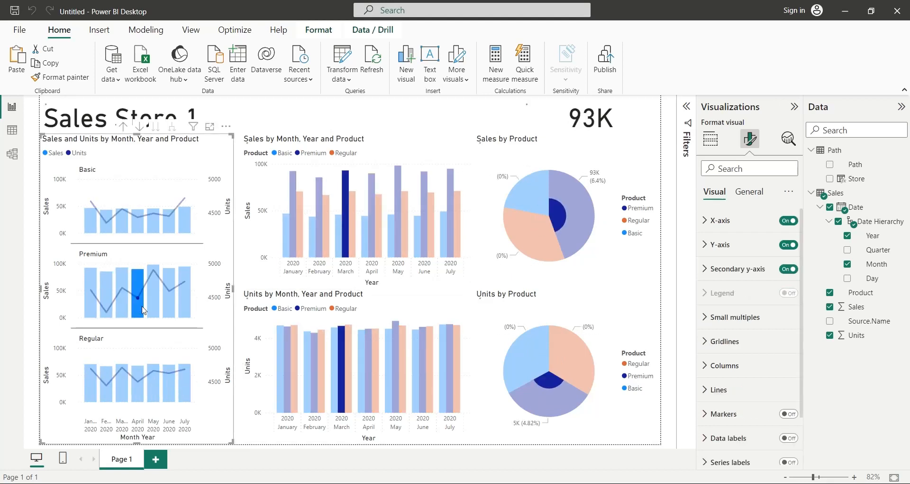
pyautogui.click(169, 301)
pyautogui.click(184, 226)
pyautogui.click(153, 226)
pyautogui.click(107, 227)
pyautogui.click(92, 228)
pyautogui.click(92, 228)
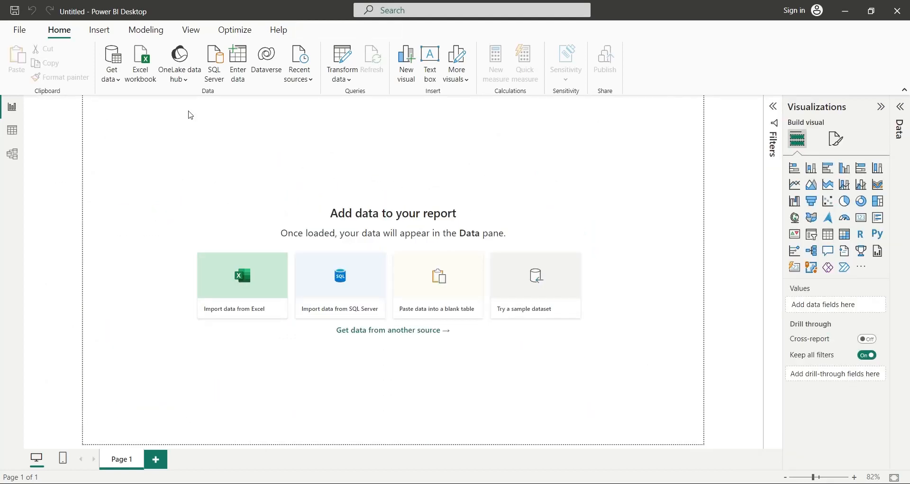
# Inspect the source files in File Explorer: the Sales Store 1 and Sales Store 2 folders and 202007.xlsx
pyautogui.click(111, 59)
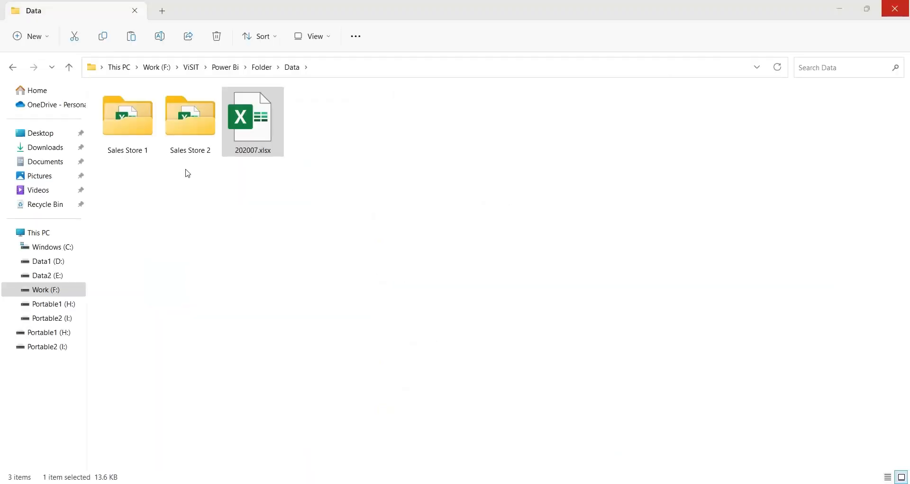
pyautogui.doubleClick(138, 132)
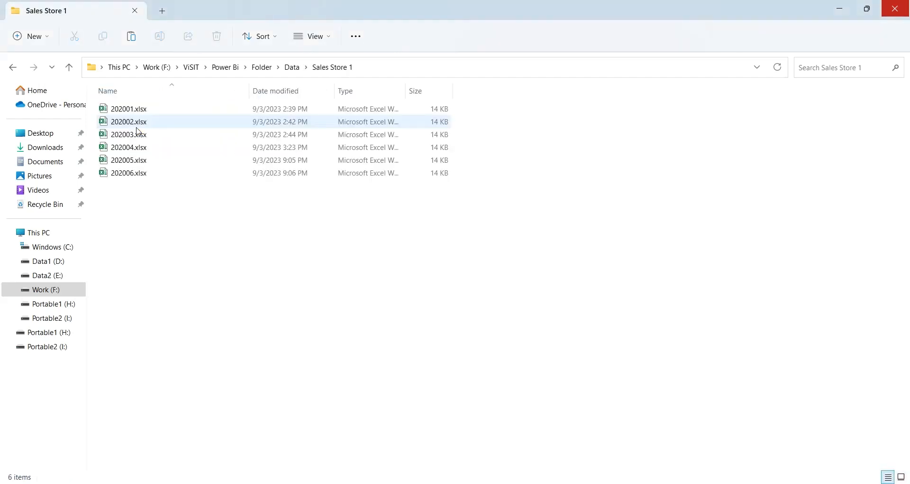
pyautogui.click(12, 69)
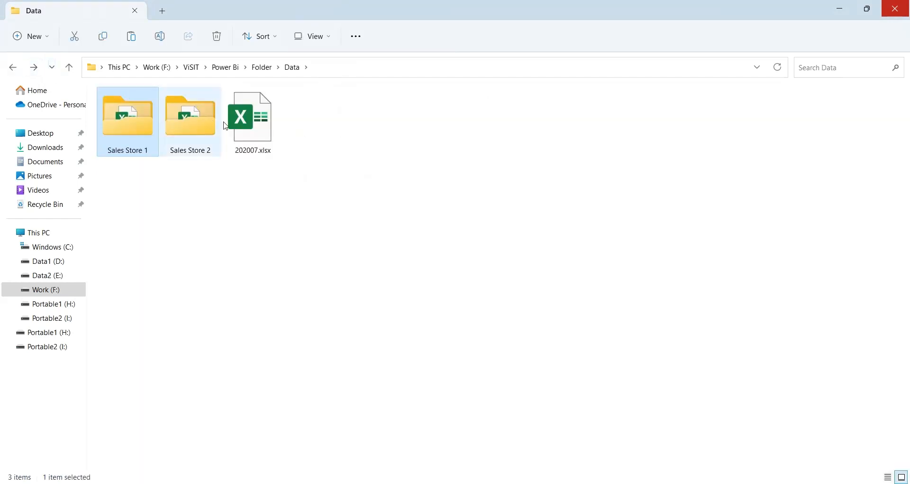
pyautogui.press('Right')
pyautogui.press('Return')
pyautogui.click(7, 71)
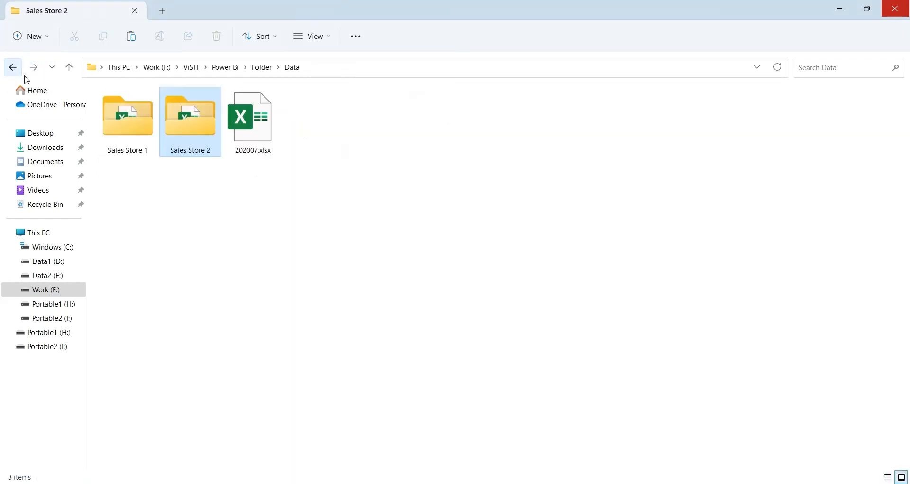
pyautogui.press('Right')
pyautogui.click(382, 188)
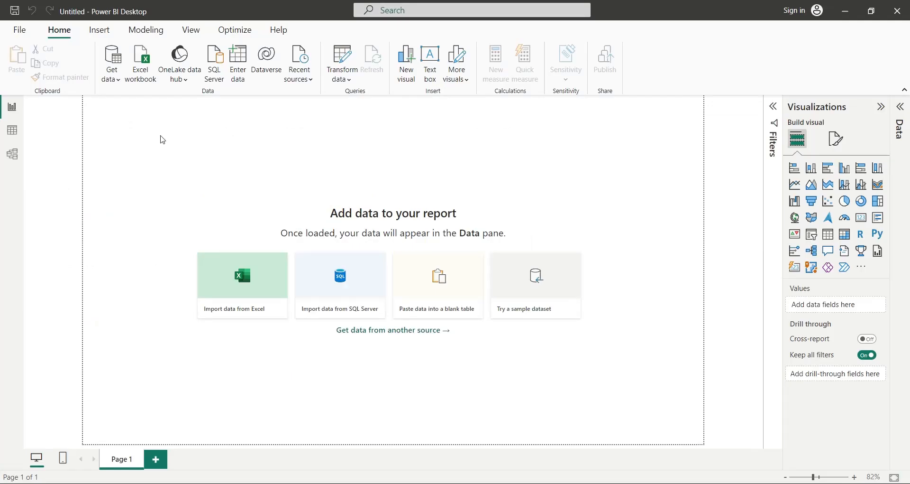
# Start a new data connection in Power BI Desktop using the Folder source
pyautogui.click(115, 76)
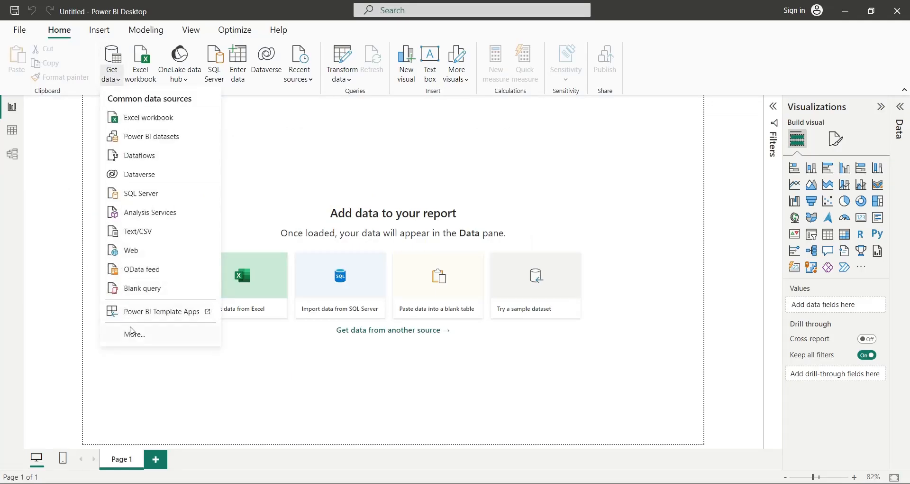
pyautogui.click(134, 333)
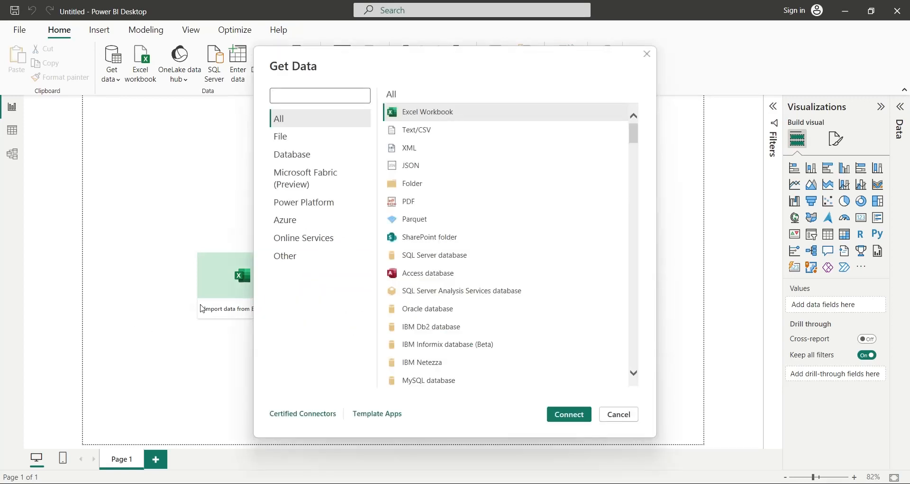
pyautogui.click(411, 191)
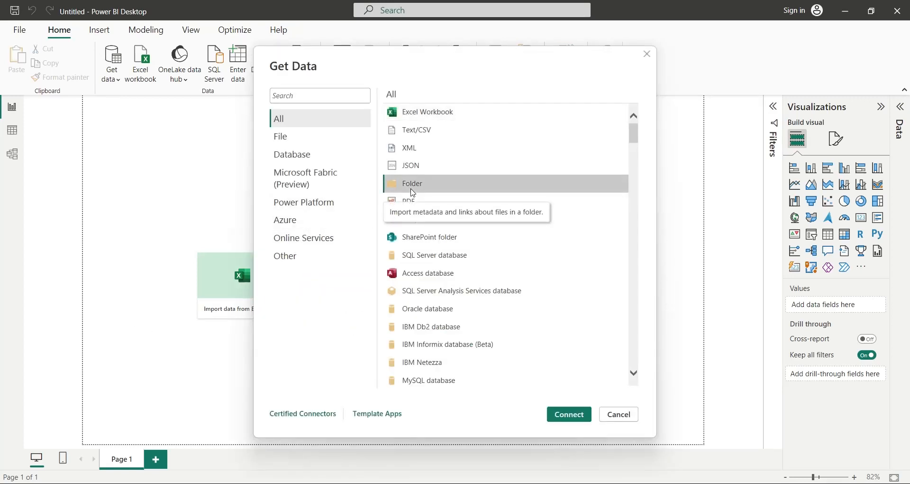
pyautogui.click(570, 416)
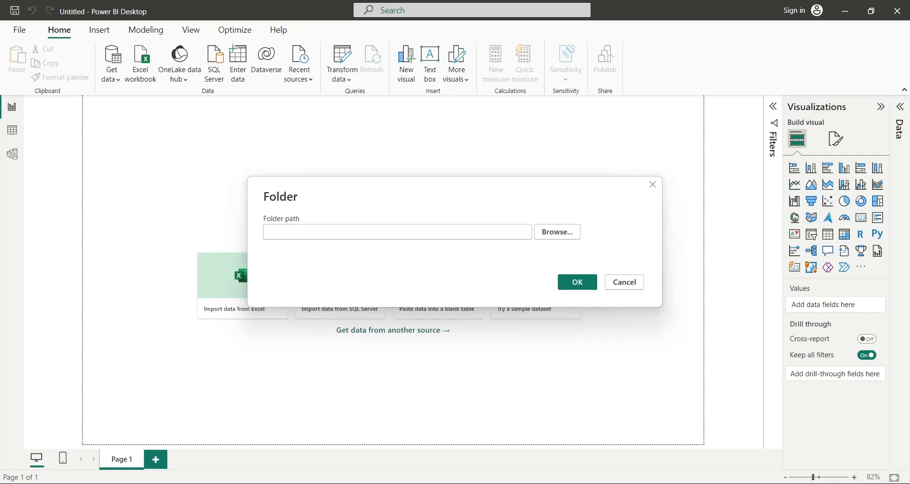
# Switch to File Explorer, open the Sales Store 1 folder and copy its full path
pyautogui.click(105, 483)
pyautogui.doubleClick(137, 137)
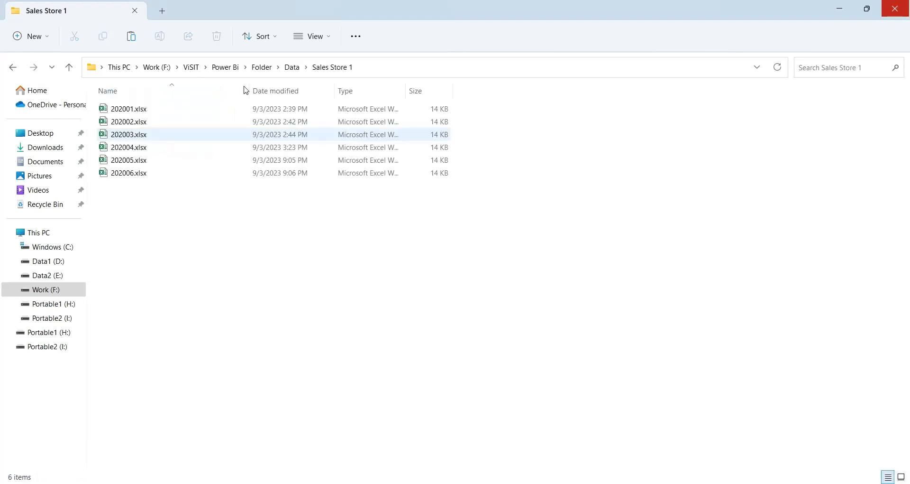
pyautogui.click(386, 66)
pyautogui.hotkey('ctrl', 'c')
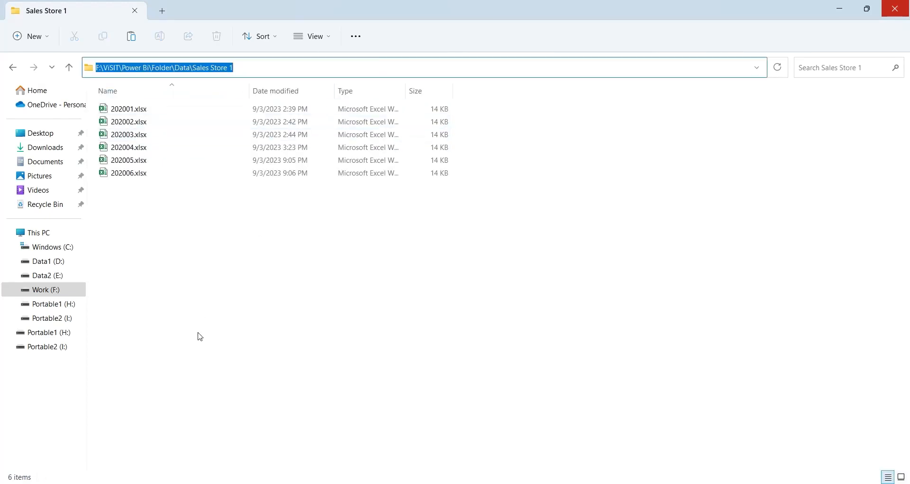
# Back in Power BI Desktop, set the folder path to F:\ViSIT\Power Bi\Folder\Data\Sales Store 1 and open its file list for transforming
pyautogui.click(125, 483)
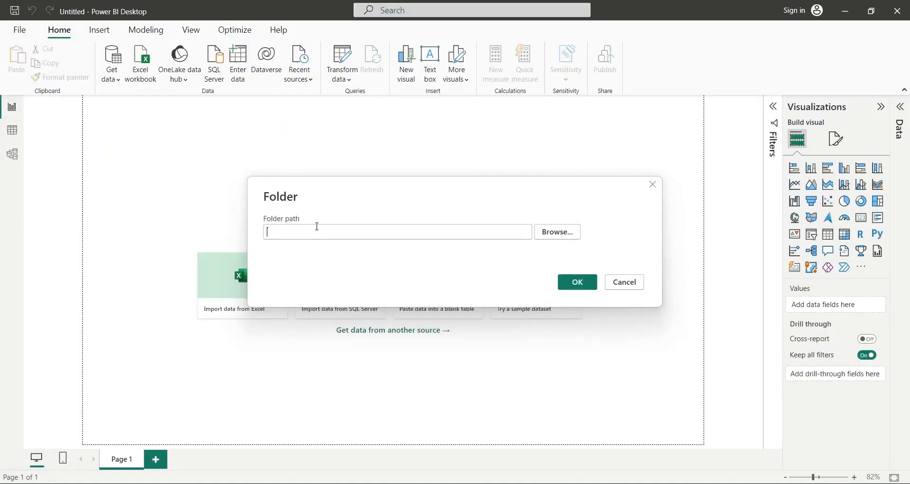
pyautogui.hotkey('ctrl', 'v')
pyautogui.click(591, 285)
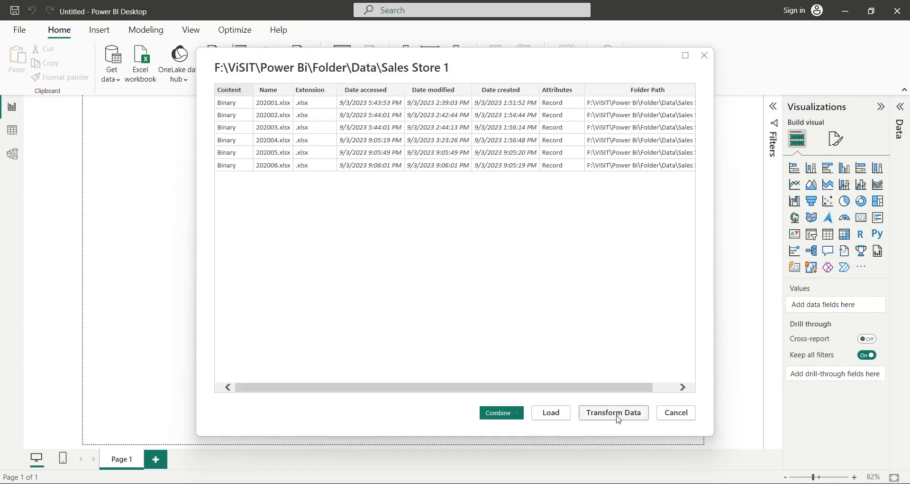
pyautogui.click(615, 414)
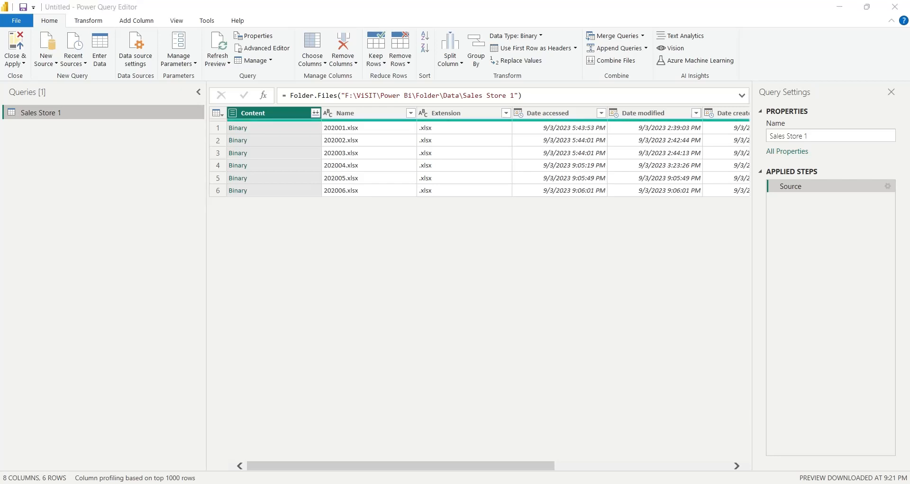
# Combine the binary files of the Content column, using Sheet1 of the first file as the sample
pyautogui.click(316, 113)
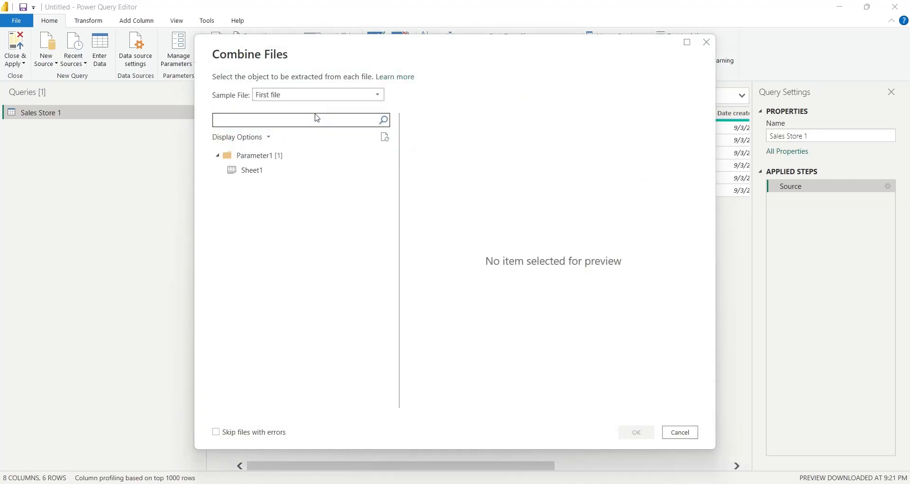
pyautogui.click(257, 173)
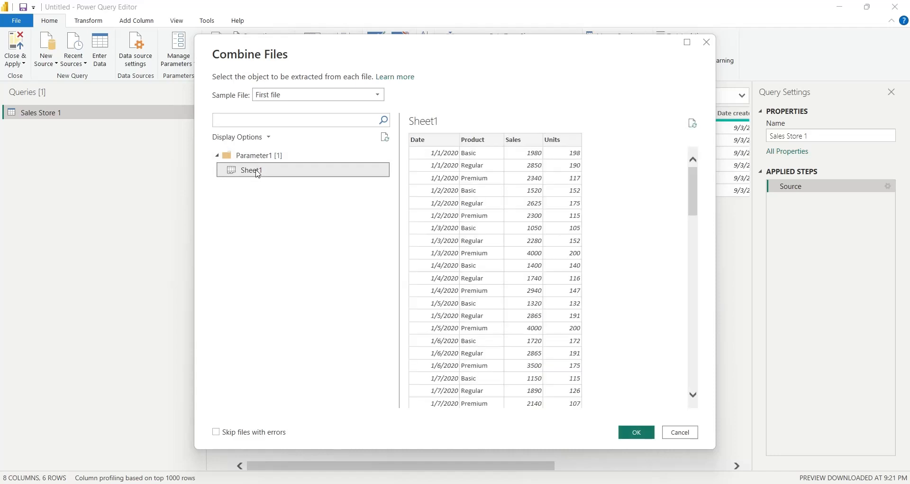
pyautogui.scroll(-10, 553, 163)
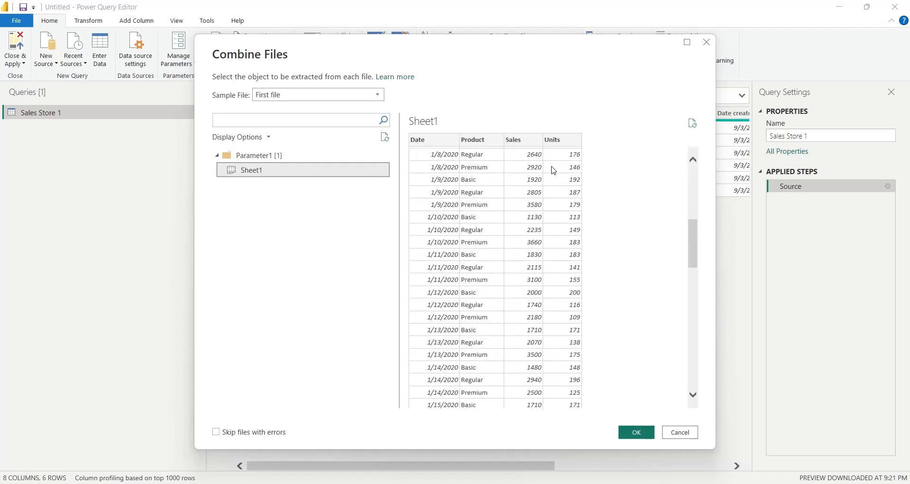
pyautogui.click(637, 432)
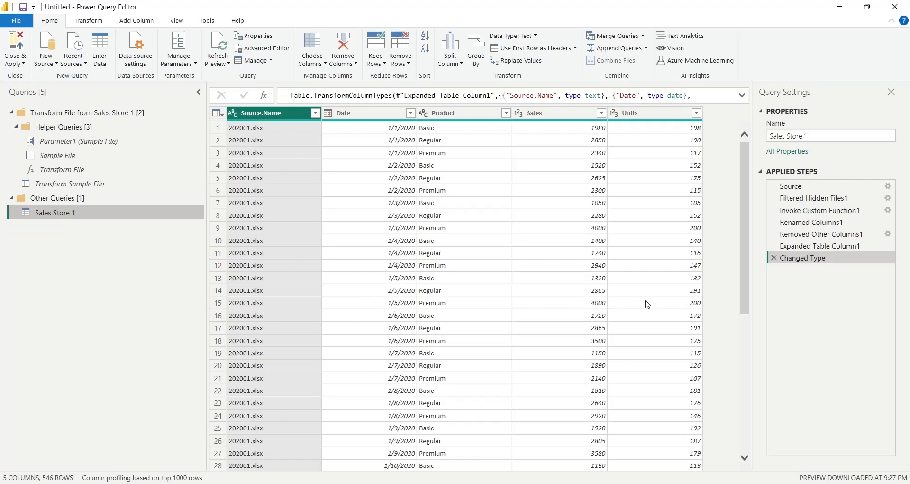
# Rename the Sales Store 1 query to Sales, apply the query changes and show the loaded table's fields
pyautogui.rightClick(49, 212)
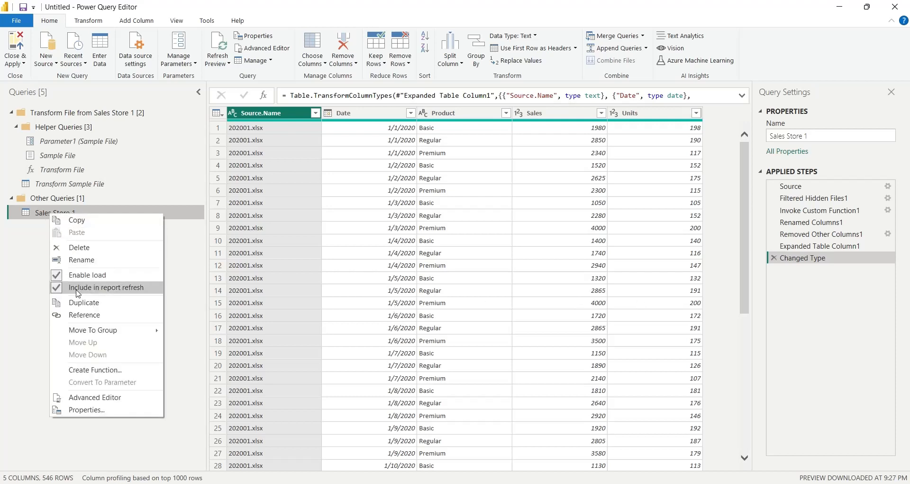
pyautogui.click(81, 260)
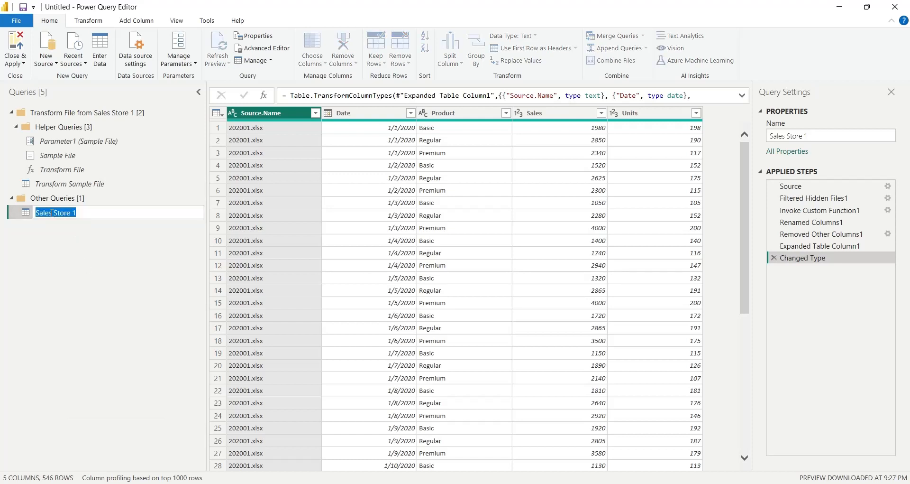
pyautogui.moveTo(52, 212); pyautogui.dragTo(115, 209)
pyautogui.press('BackSpace')
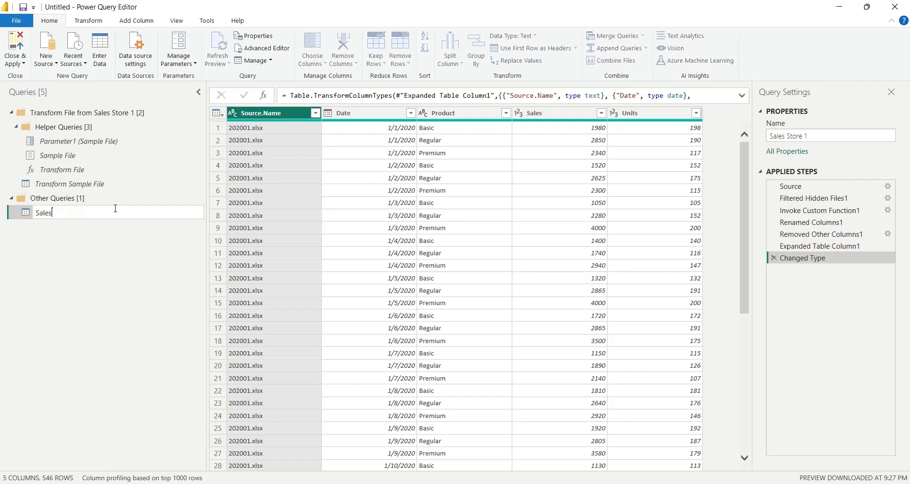
pyautogui.press('Return')
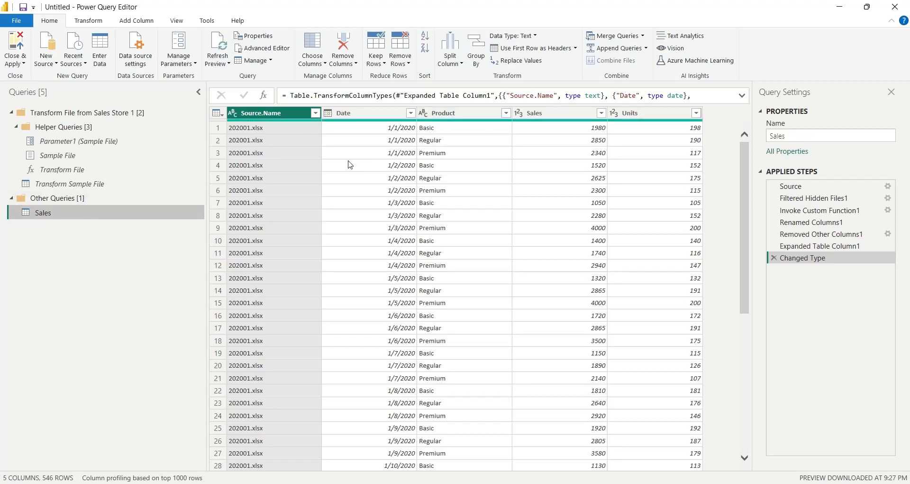
pyautogui.click(18, 51)
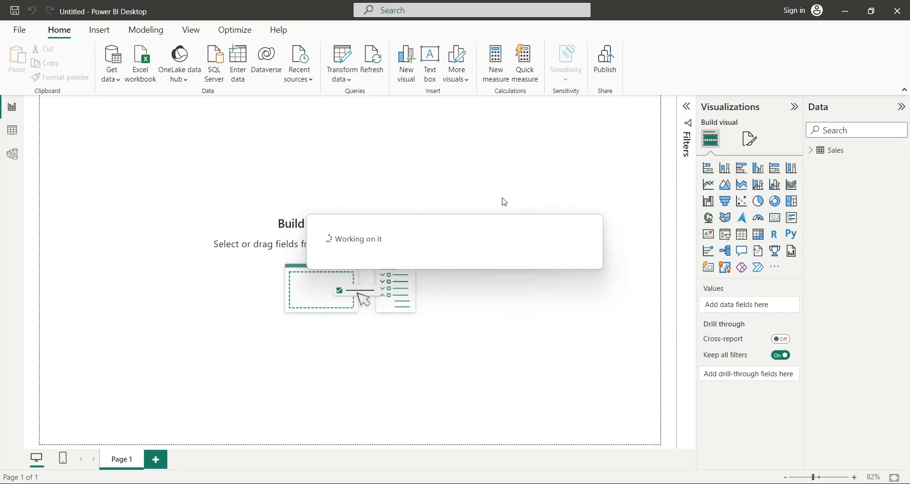
pyautogui.click(812, 151)
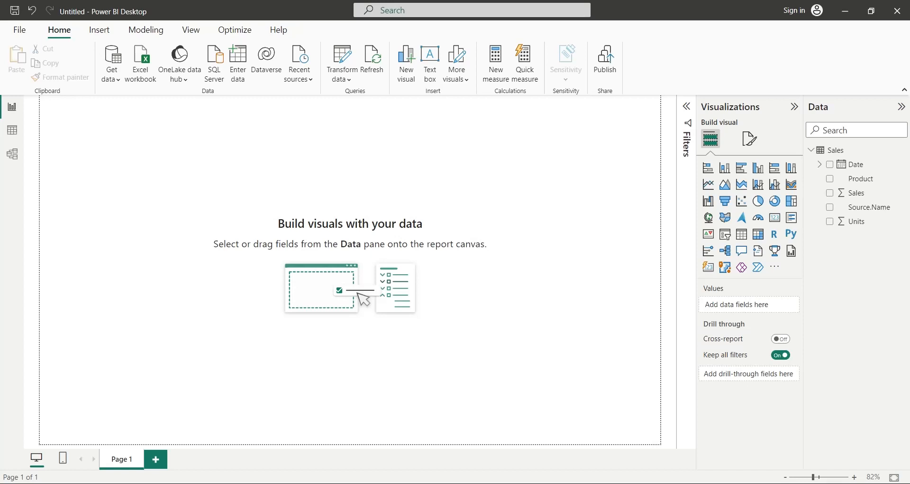
# Format the Sales column of the Sales table with a thousands separator and return to the report canvas
pyautogui.click(12, 131)
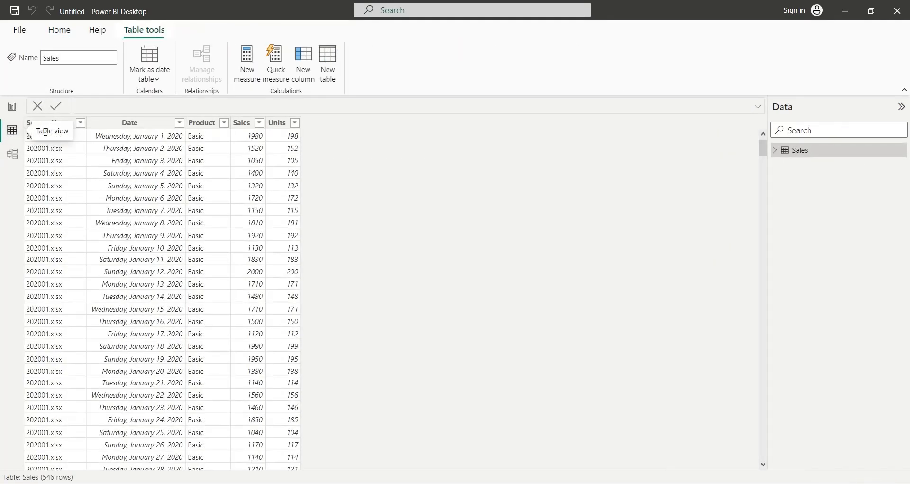
pyautogui.click(242, 122)
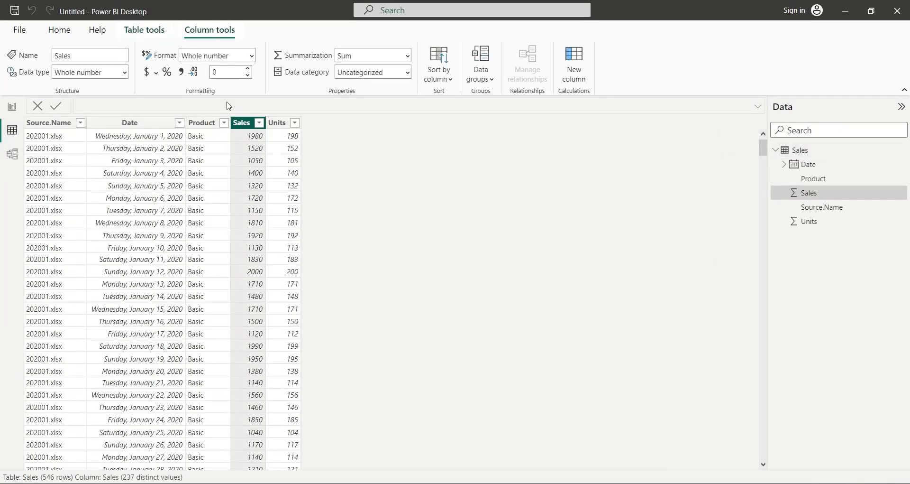
pyautogui.click(183, 78)
pyautogui.click(10, 108)
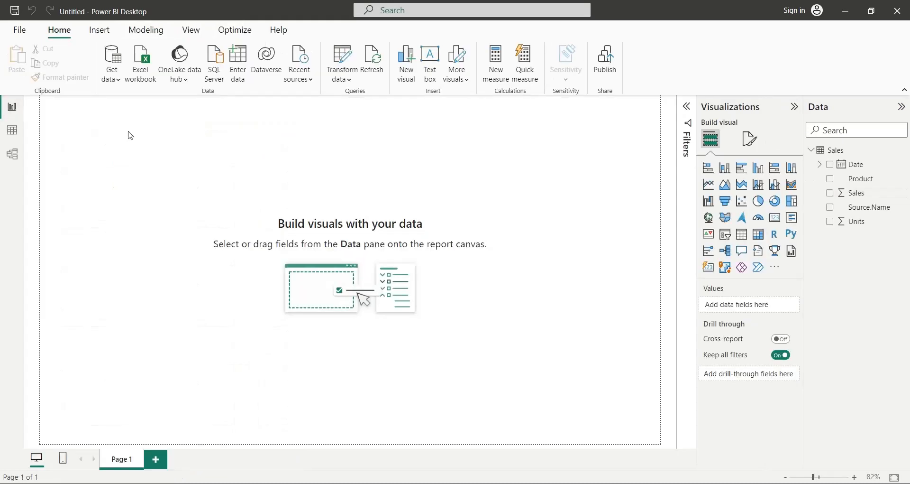
# Add a card visual to the report page showing the sum of Sales and rename its field to Sales
pyautogui.click(781, 218)
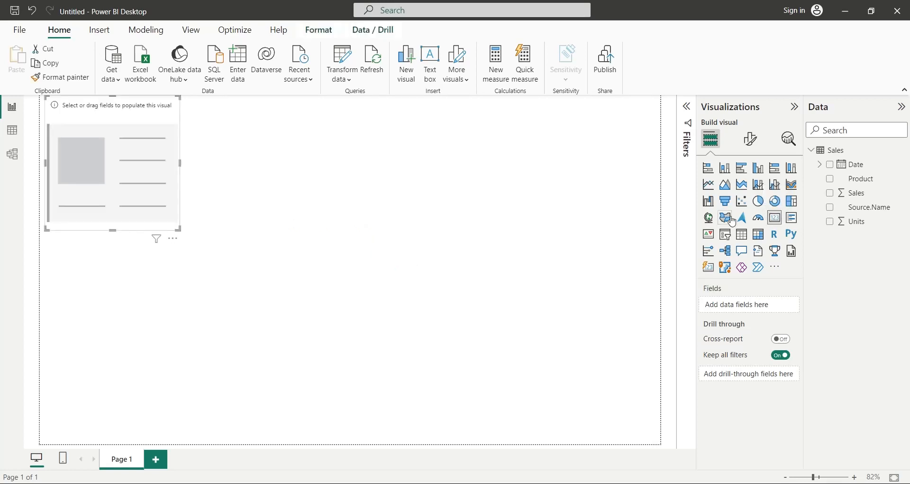
pyautogui.moveTo(862, 195); pyautogui.dragTo(749, 303)
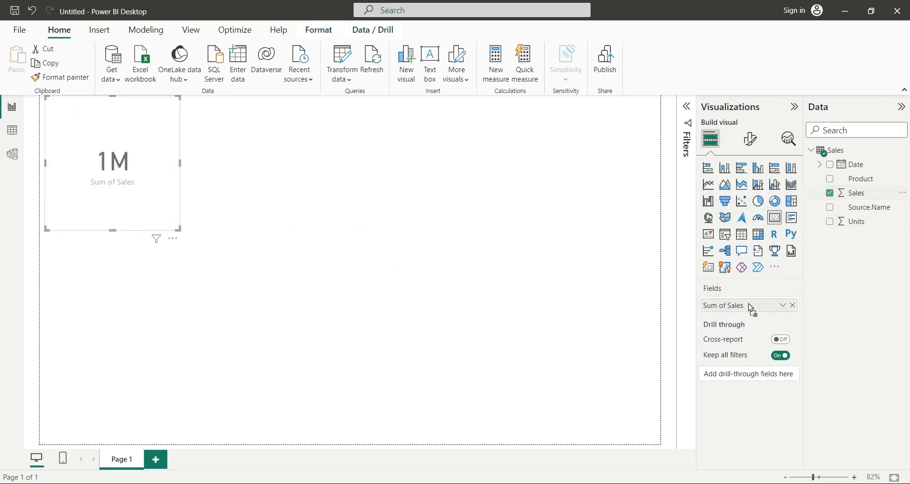
pyautogui.doubleClick(730, 304)
pyautogui.write('Sales')
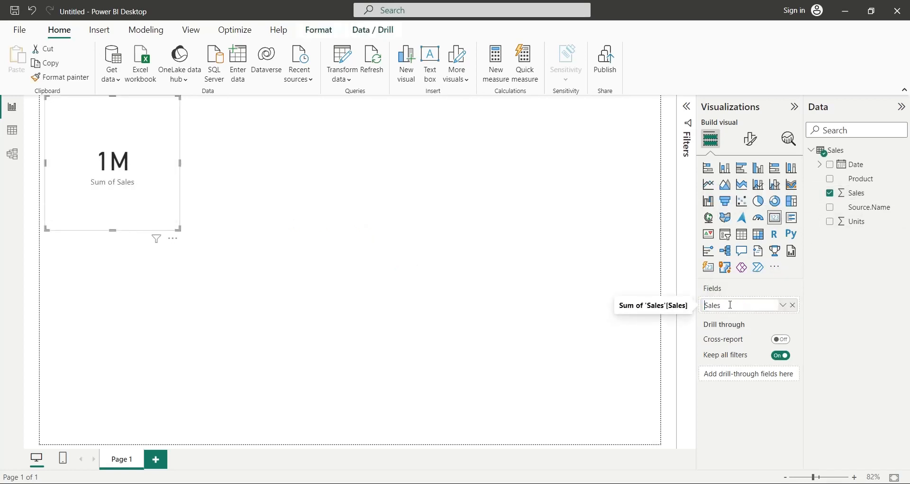
pyautogui.press('Return')
# Set the card's callout value display units to Thousands and turn off its category label
pyautogui.click(751, 139)
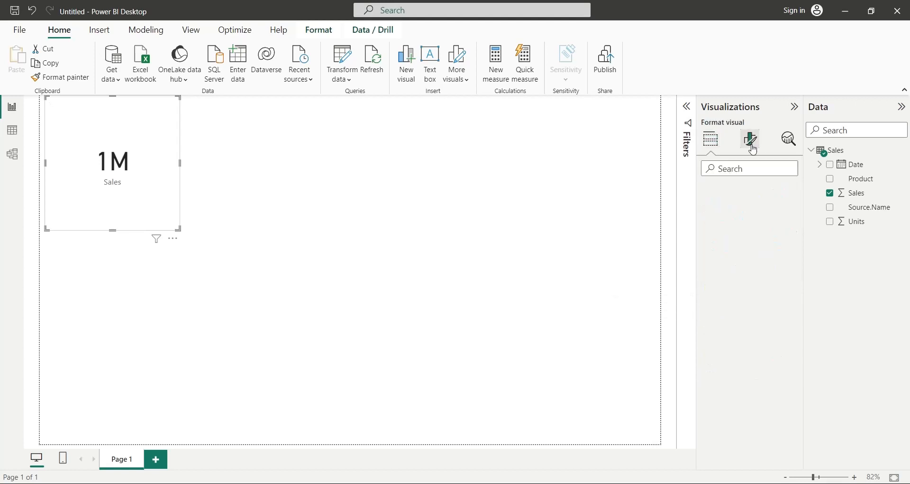
pyautogui.click(732, 223)
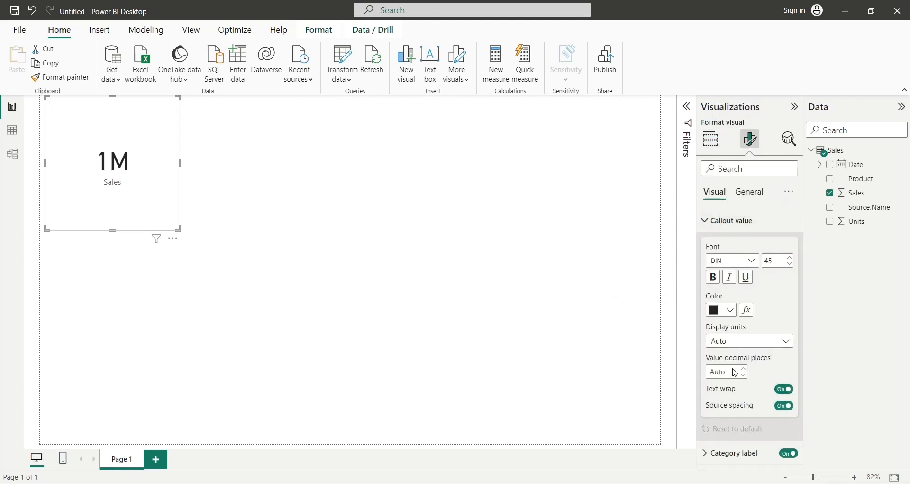
pyautogui.click(785, 341)
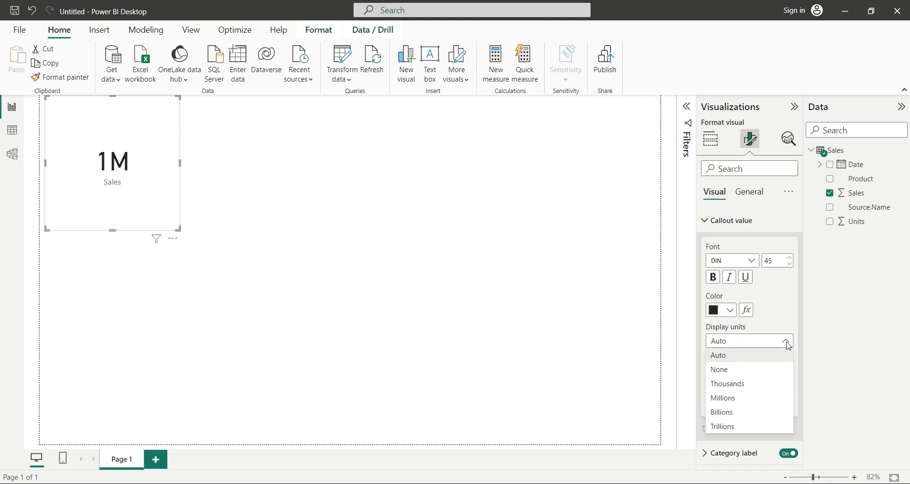
pyautogui.click(752, 384)
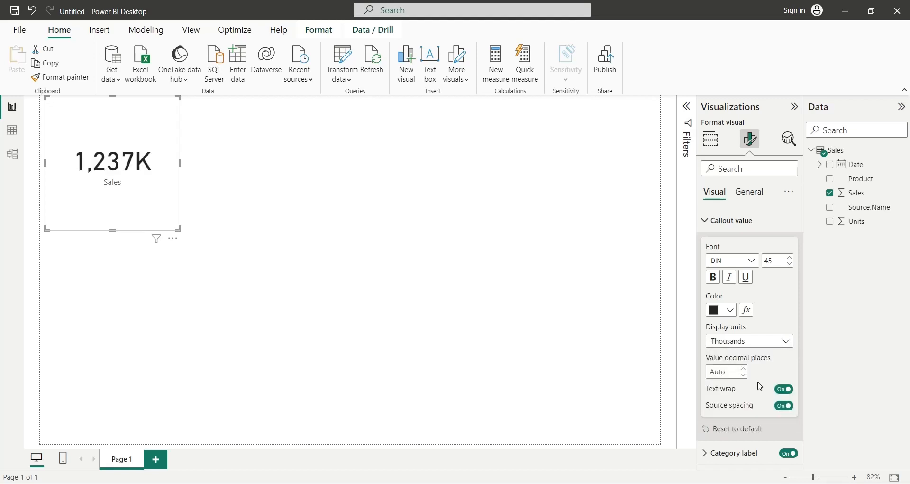
pyautogui.click(788, 454)
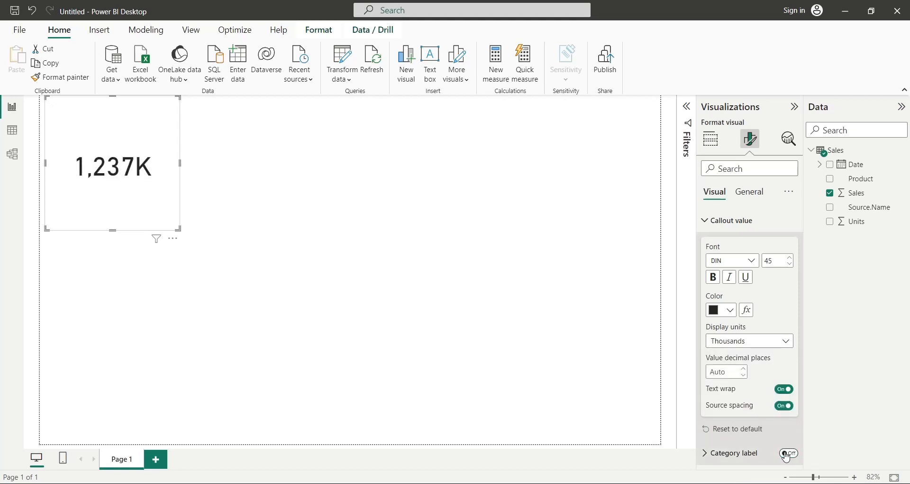
pyautogui.click(541, 347)
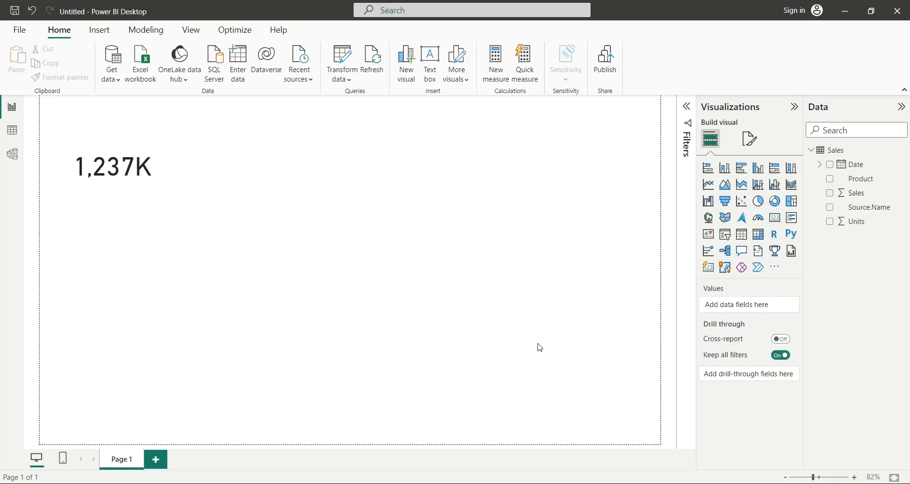
# Move the Sales card to the upper-right corner of the report page and reduce its height to fit the number
pyautogui.moveTo(101, 136); pyautogui.dragTo(586, 132)
pyautogui.moveTo(590, 227); pyautogui.dragTo(593, 140)
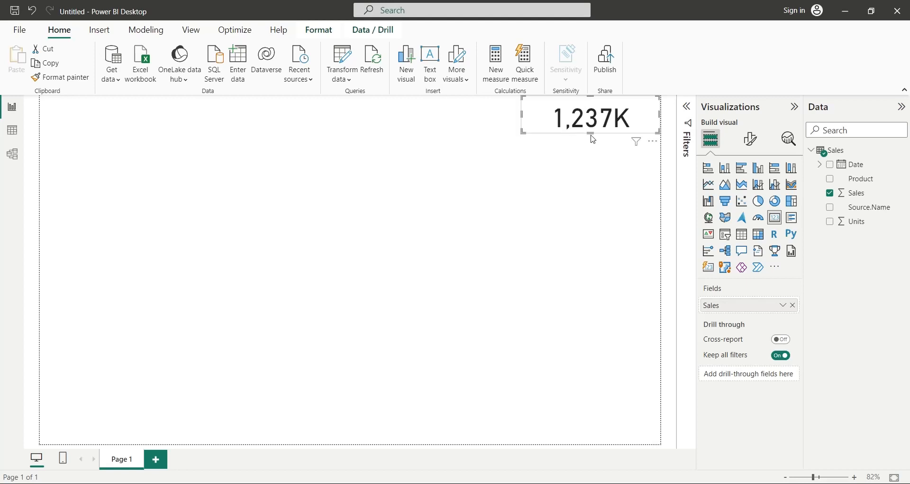
pyautogui.click(583, 161)
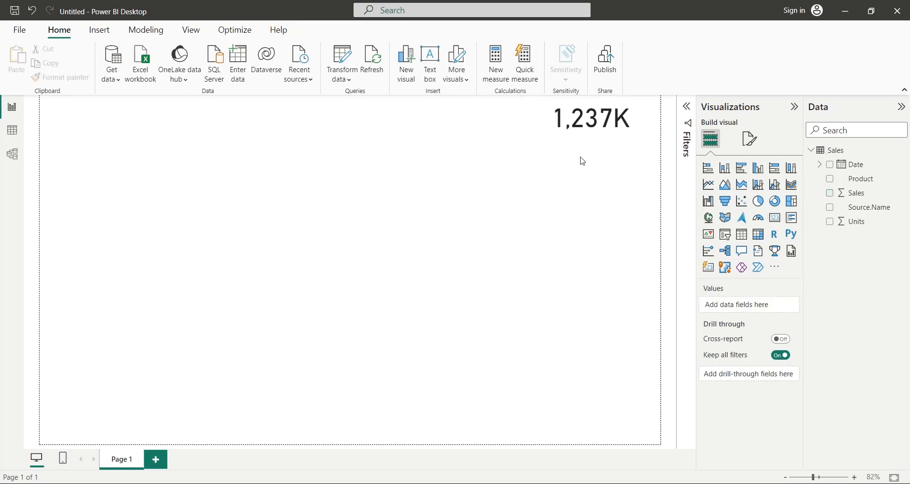
# Open the Sales query for editing in Power Query Editor and start a new parameter named Path
pyautogui.rightClick(838, 150)
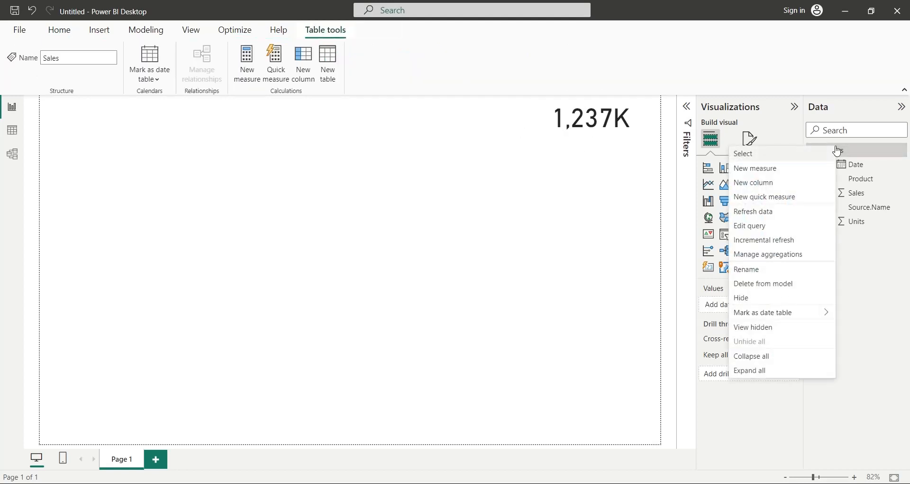
pyautogui.click(777, 226)
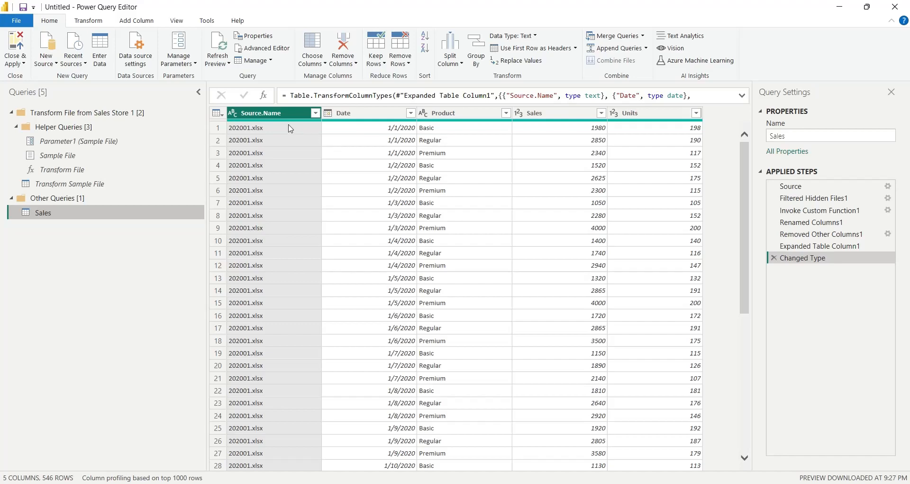
pyautogui.click(178, 62)
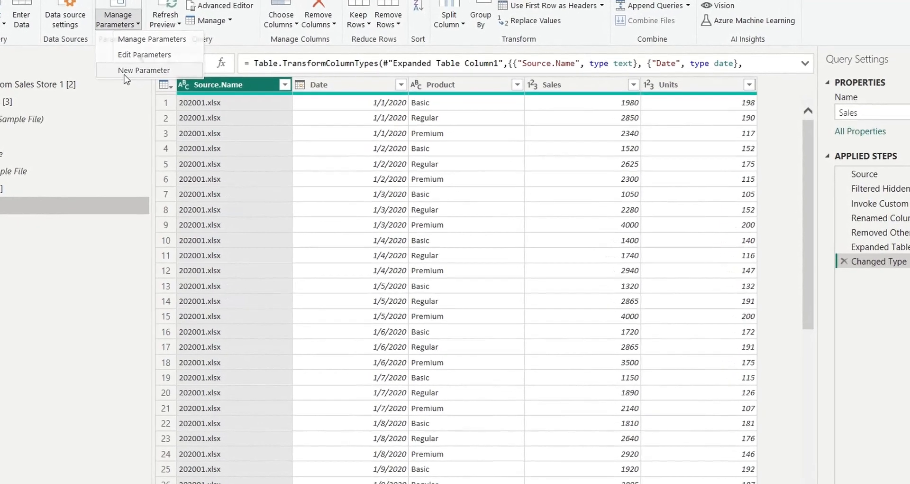
pyautogui.click(124, 71)
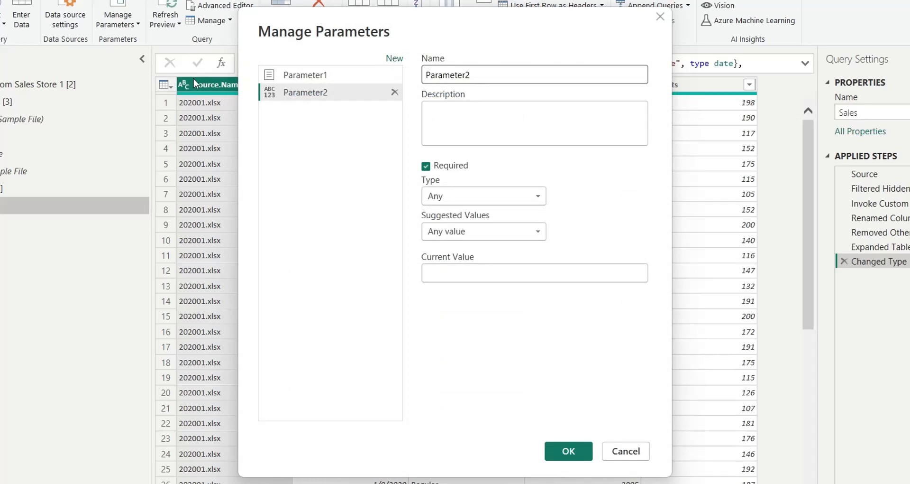
pyautogui.doubleClick(487, 77)
pyautogui.write('Path')
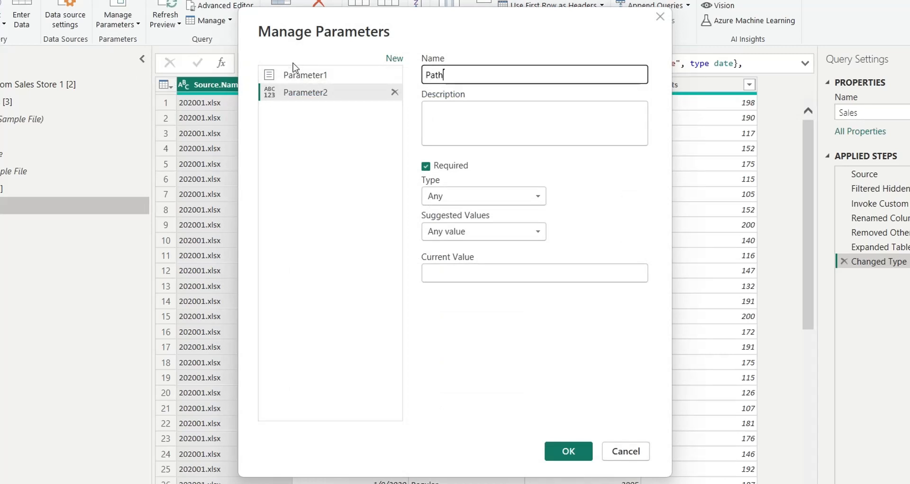
pyautogui.press('Tab')
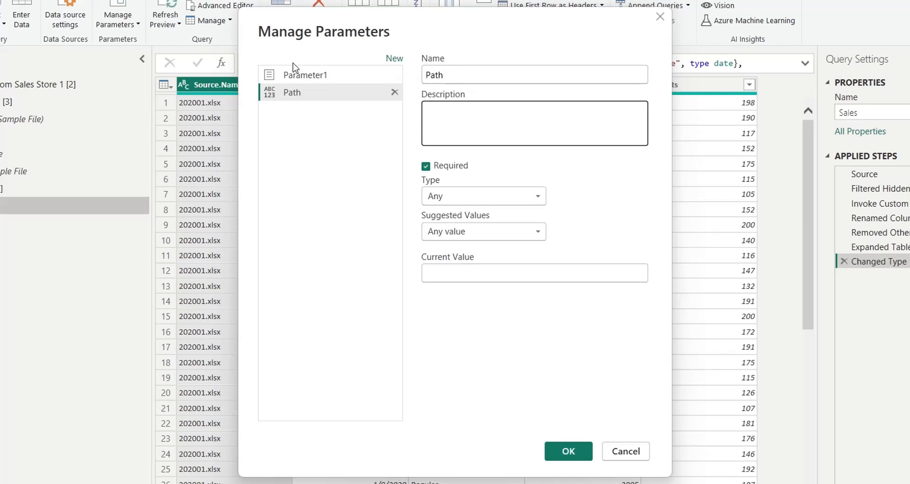
pyautogui.press('Tab')
# Give the Path parameter a list of suggested values: F:\ViSIT\Power Bi\Folder\Data\Sales Store 1 and F:\ViSIT\Power Bi\Folder\Data\Sales Store 2
pyautogui.click(452, 232)
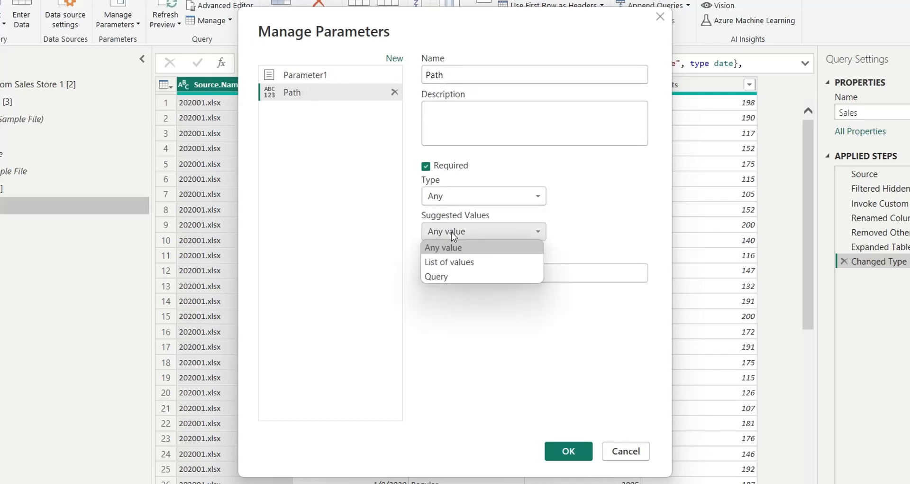
pyautogui.click(454, 262)
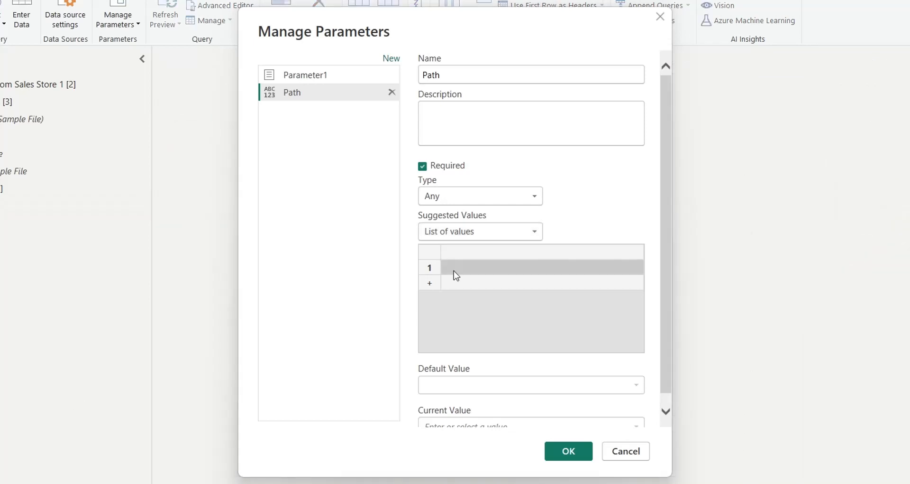
pyautogui.click(454, 268)
pyautogui.write('F:\\ViSIT\\Power Bi\\Folder\\Data\\Sales Store 1')
pyautogui.press('Tab')
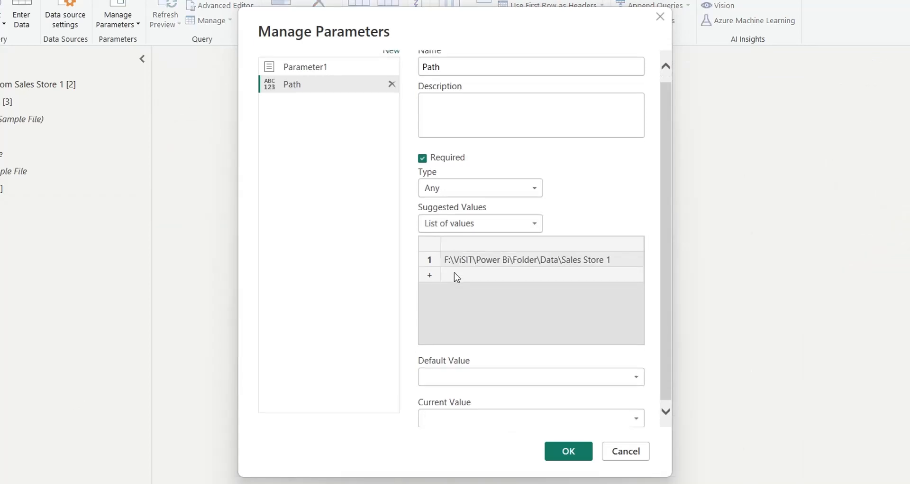
pyautogui.click(431, 277)
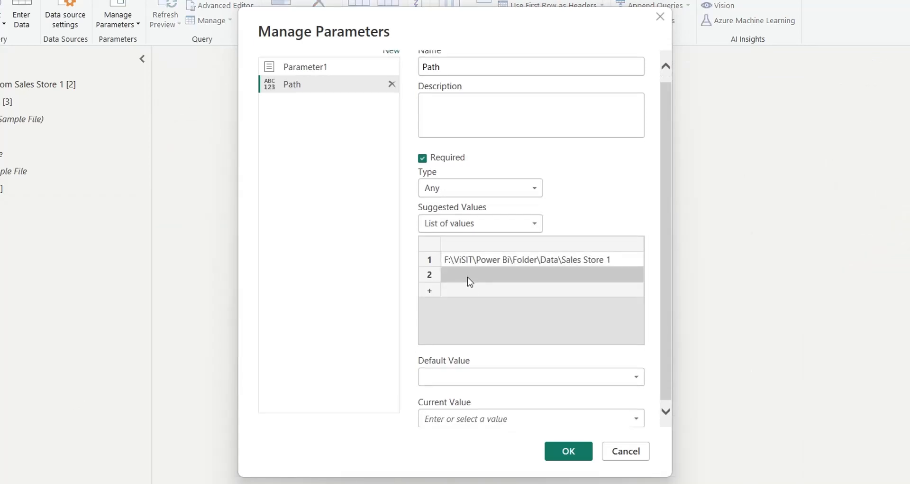
pyautogui.click(467, 277)
pyautogui.write('F:\\ViSIT\\Power Bi\\Folder\\Data\\Sales Store 1')
pyautogui.moveTo(604, 275); pyautogui.dragTo(618, 276)
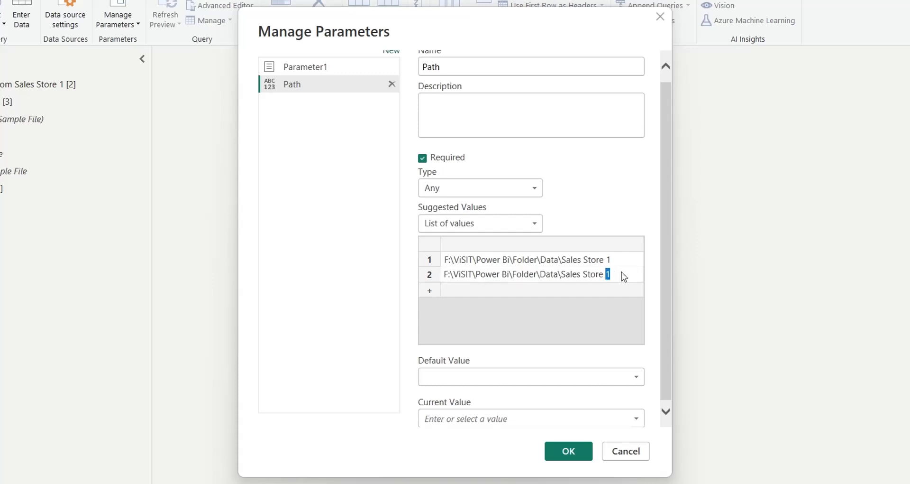
pyautogui.write('2')
pyautogui.press('Tab')
# Set the Path parameter's default and current values to F:\ViSIT\Power Bi\Folder\Data\Sales Store 1 and create the parameter
pyautogui.click(525, 379)
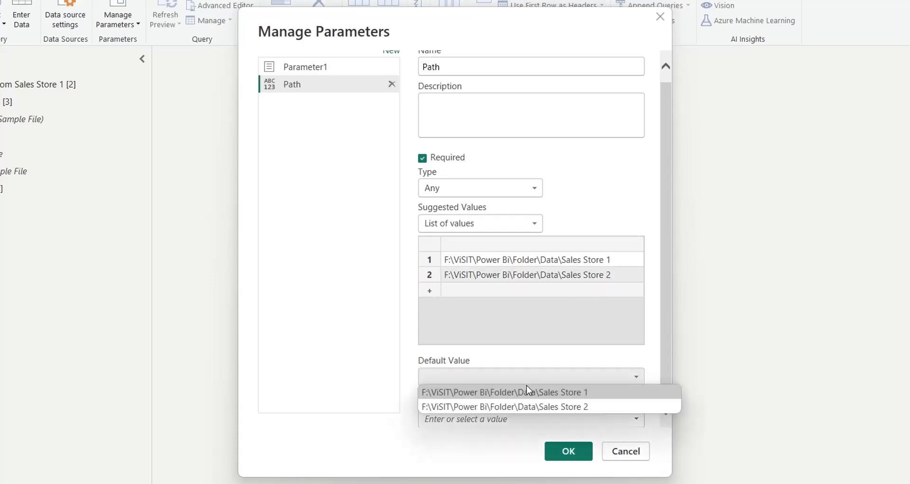
pyautogui.click(525, 390)
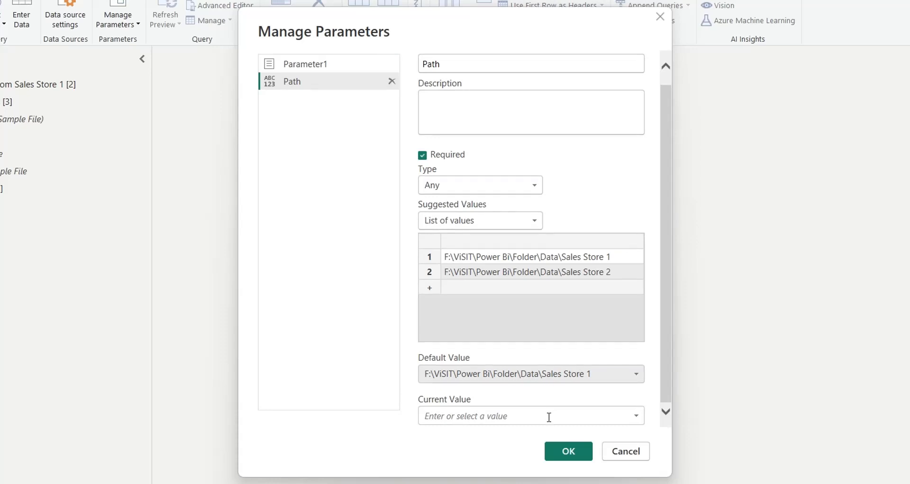
pyautogui.click(549, 416)
pyautogui.write('F:\\ViSIT\\Power Bi\\Folder\\Data\\Sales Store 1')
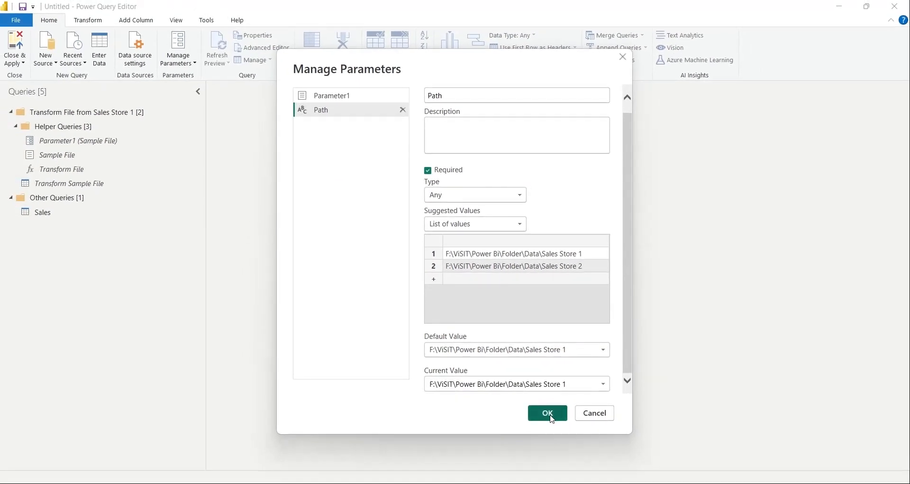
pyautogui.click(551, 418)
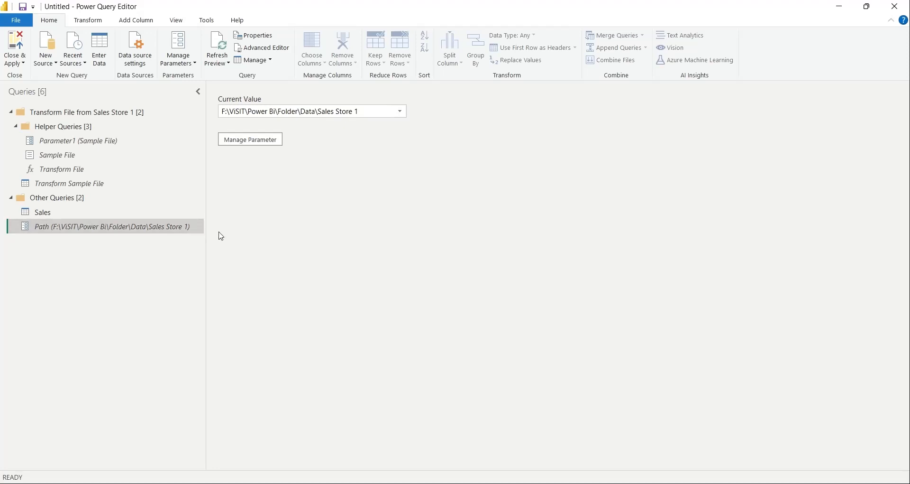
# Enable load for the Path parameter and apply the query changes to the report
pyautogui.rightClick(174, 228)
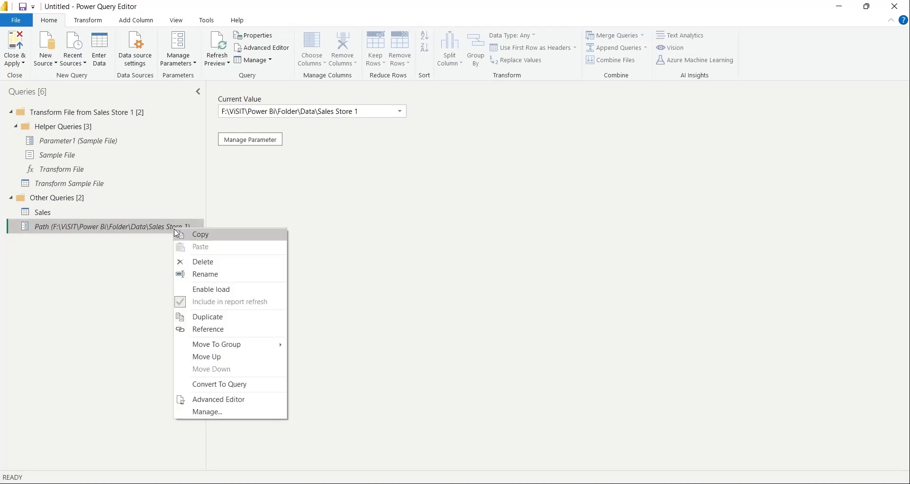
pyautogui.click(193, 290)
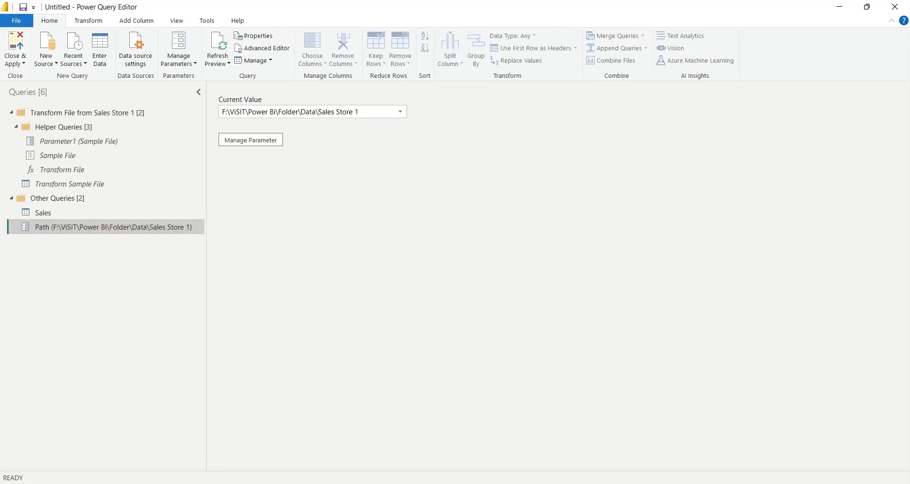
pyautogui.click(11, 40)
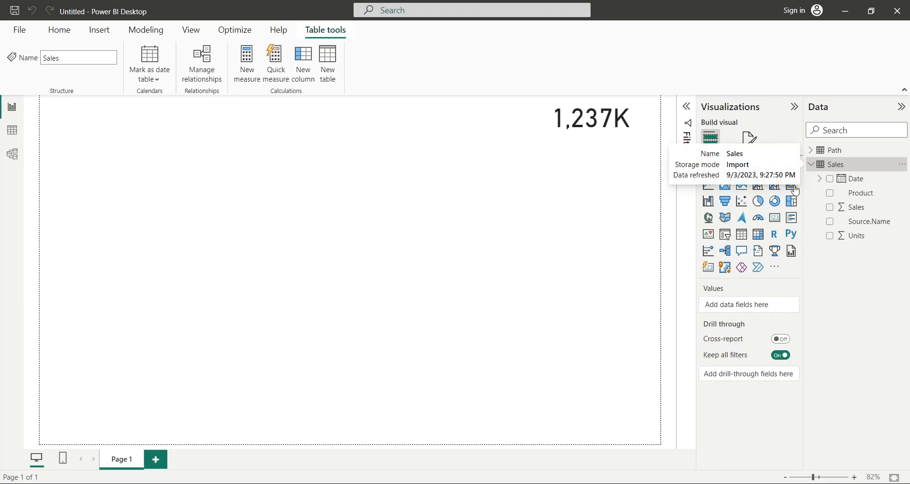
# Expand the Path table's fields and examine the table's contents in the data view
pyautogui.click(812, 151)
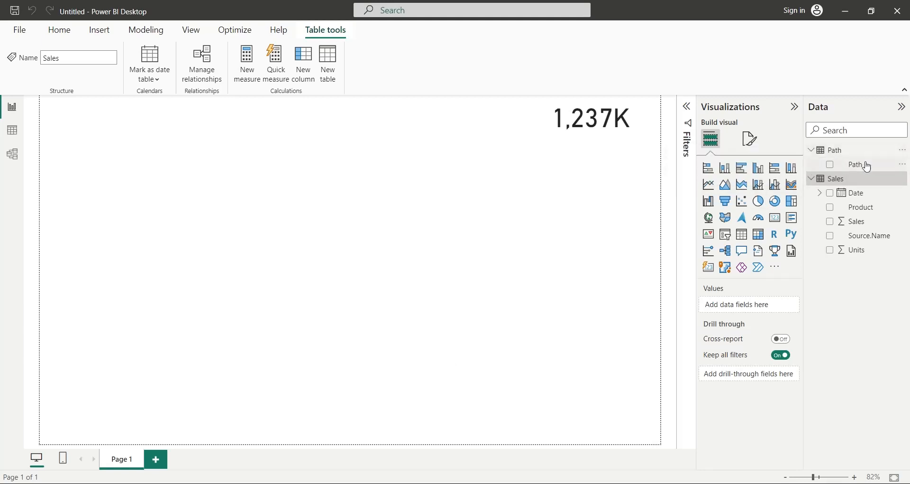
pyautogui.click(590, 242)
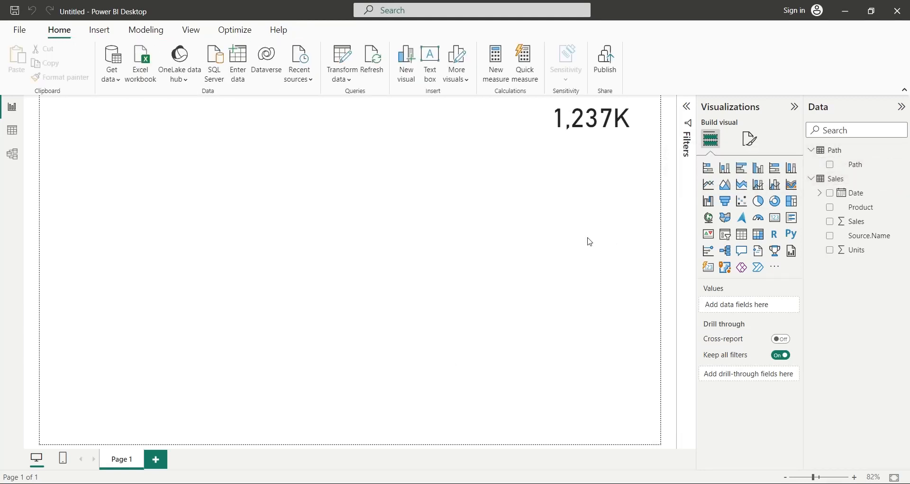
pyautogui.click(842, 154)
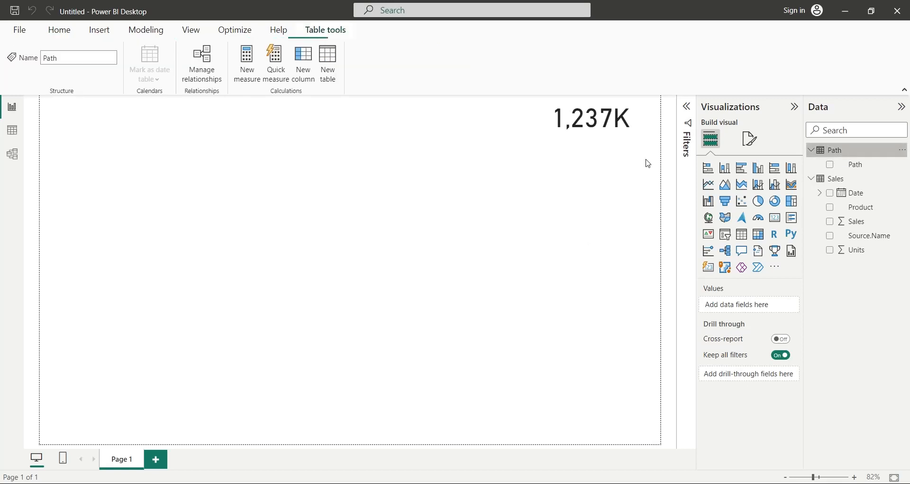
pyautogui.click(11, 131)
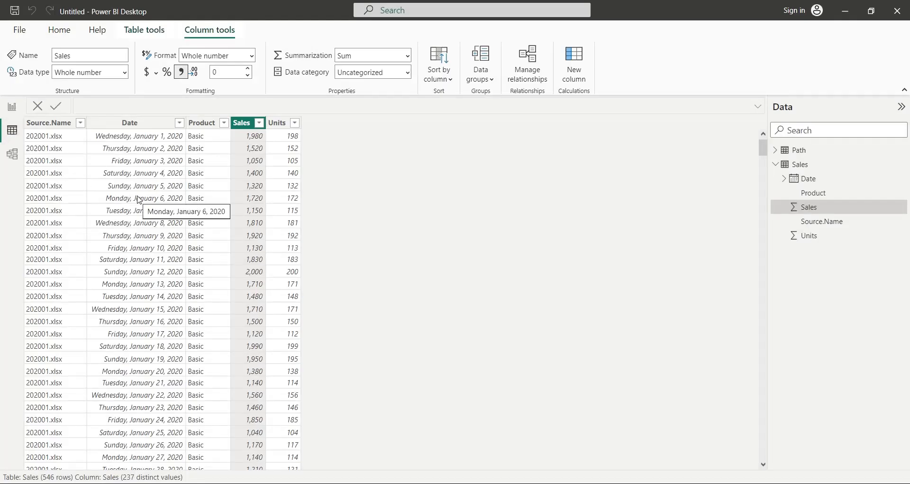
pyautogui.click(777, 151)
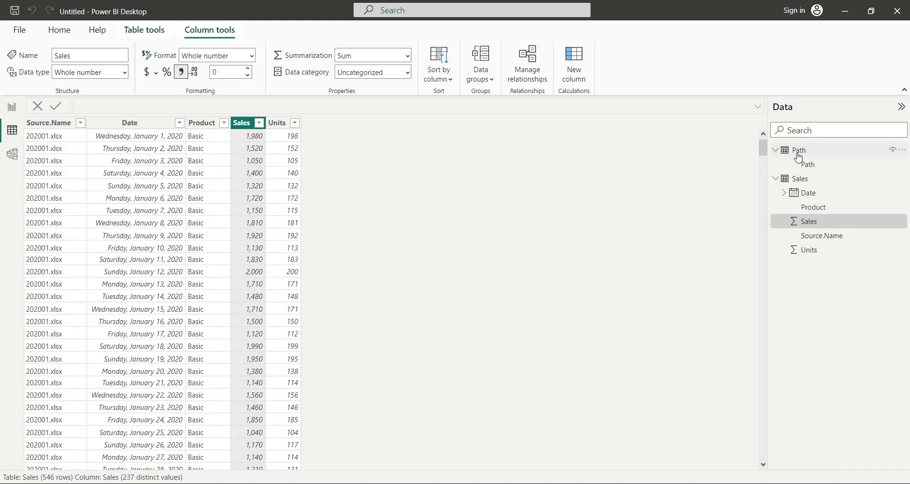
pyautogui.click(787, 150)
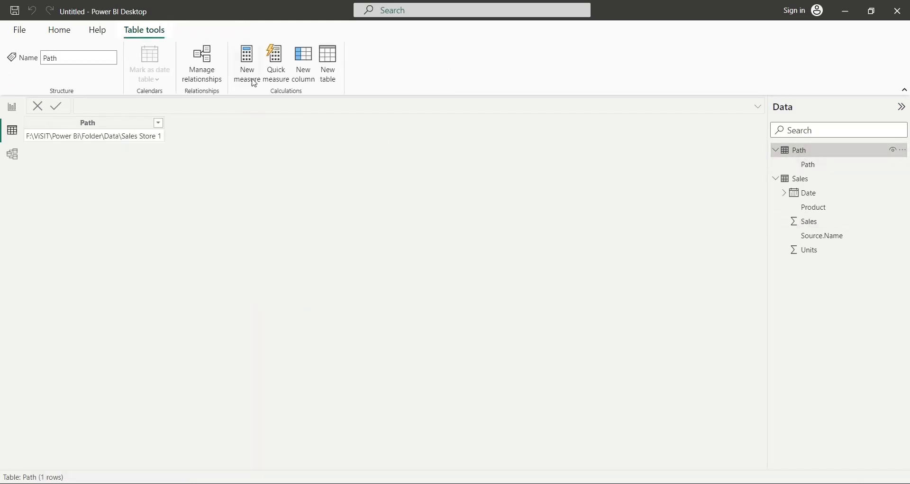
# Add a calculated column to the Path table with the formula Store = right('Path'[Path],13)
pyautogui.click(305, 77)
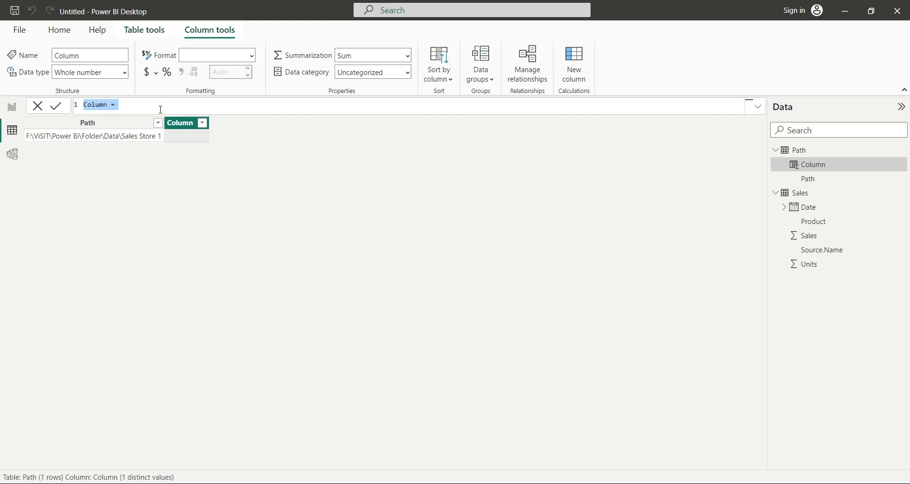
pyautogui.write('Store')
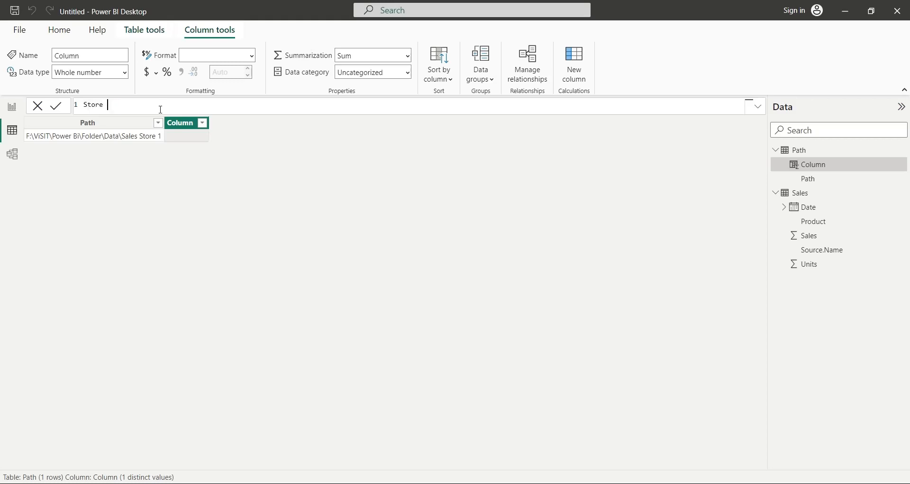
pyautogui.write(' = right')
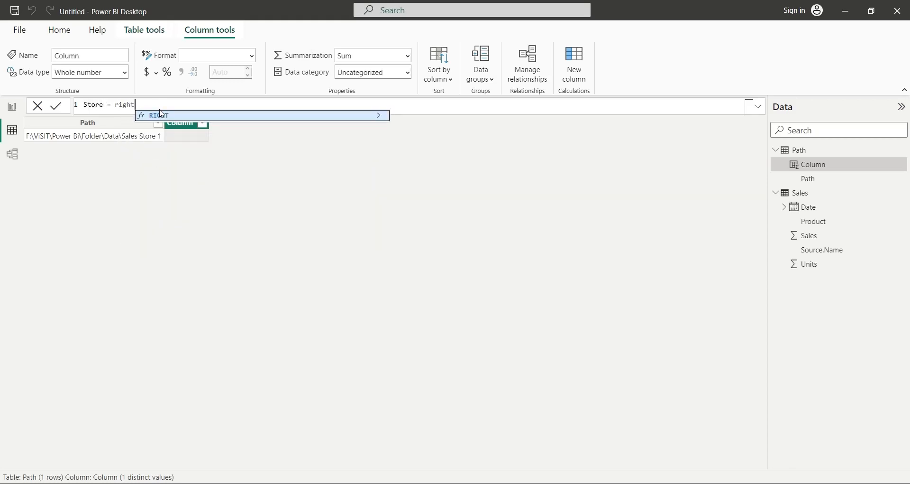
pyautogui.write('(')
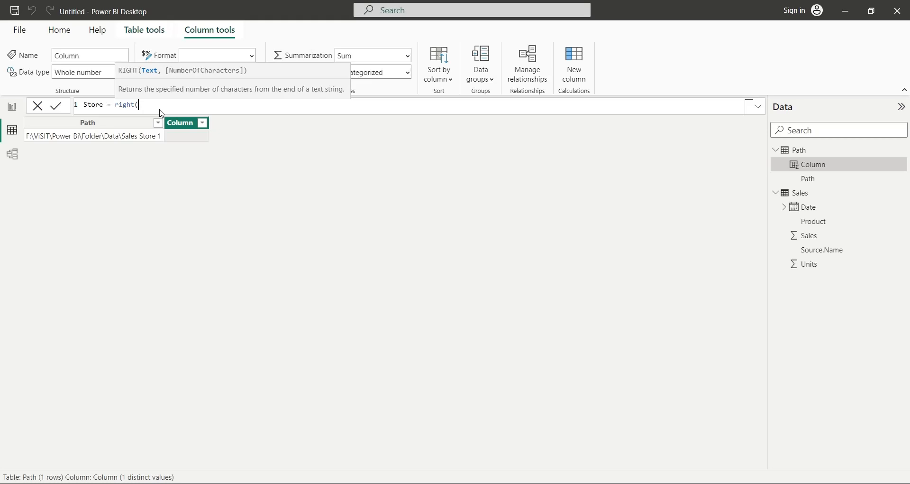
pyautogui.write('path')
pyautogui.click(177, 126)
pyautogui.write(',13)')
pyautogui.press('Return')
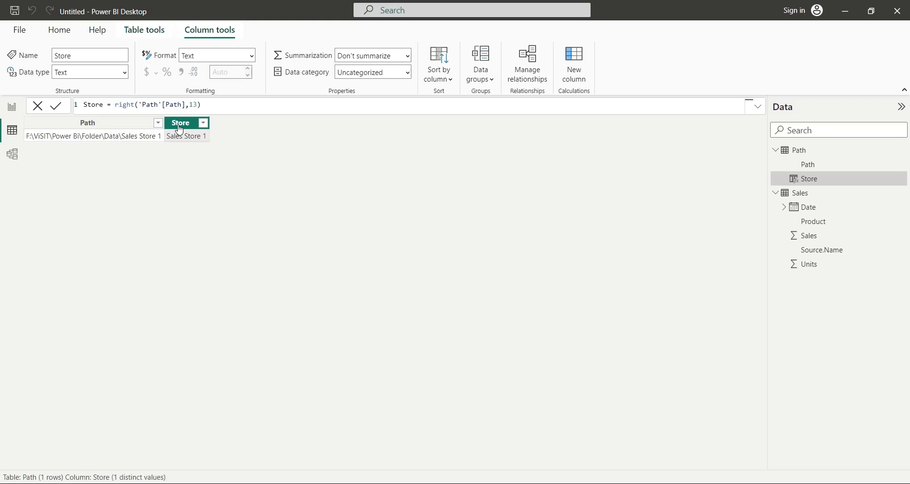
# Add a card visual showing the Store field to the report page and turn off its category label
pyautogui.click(12, 107)
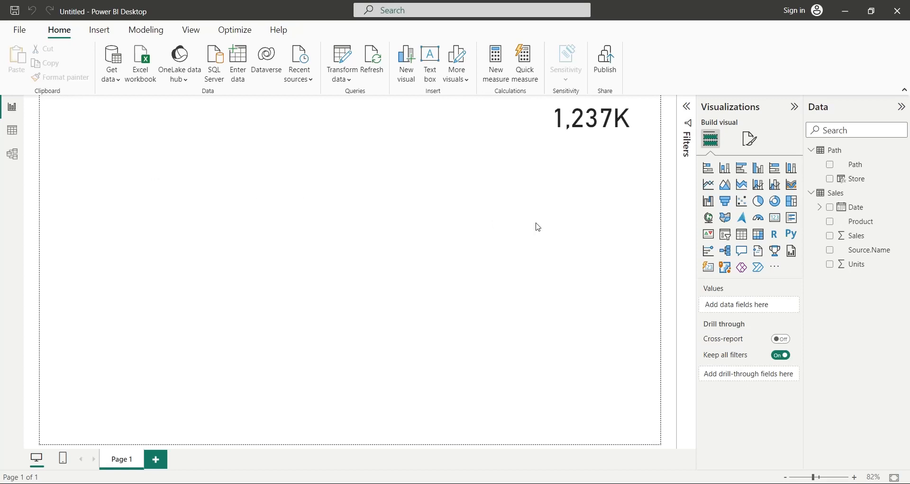
pyautogui.click(776, 217)
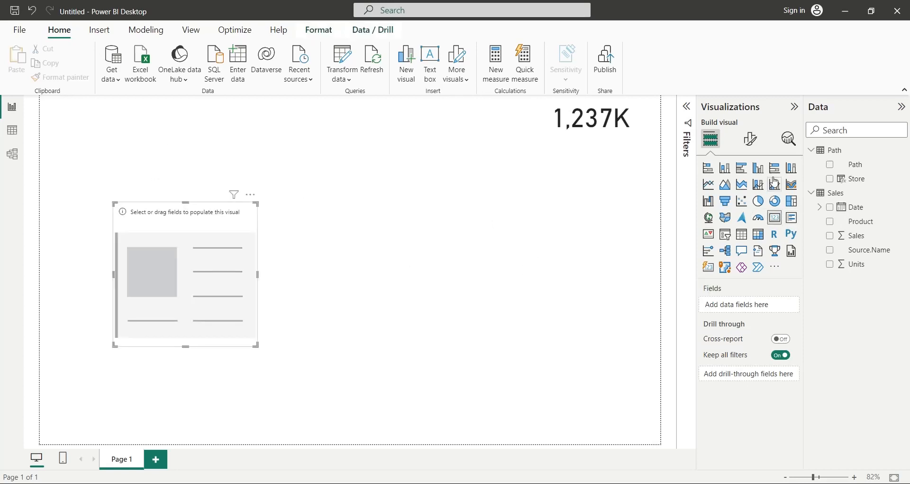
pyautogui.moveTo(853, 179); pyautogui.dragTo(751, 306)
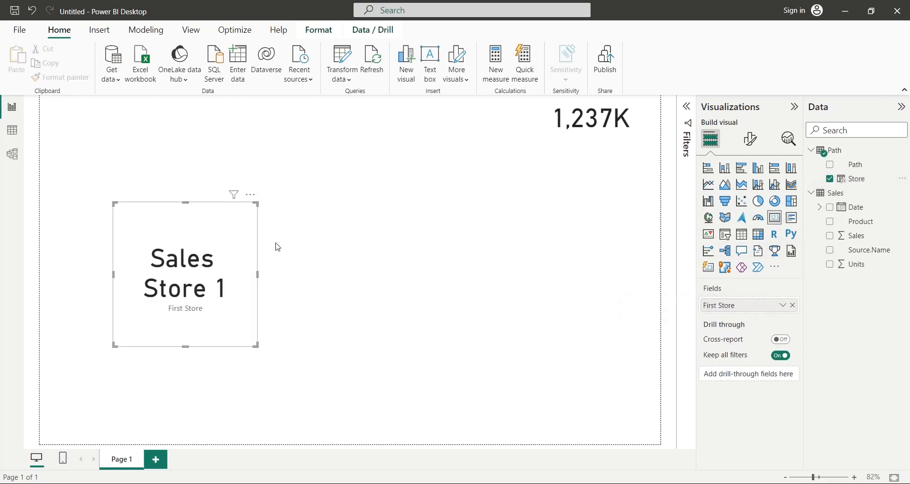
pyautogui.click(751, 139)
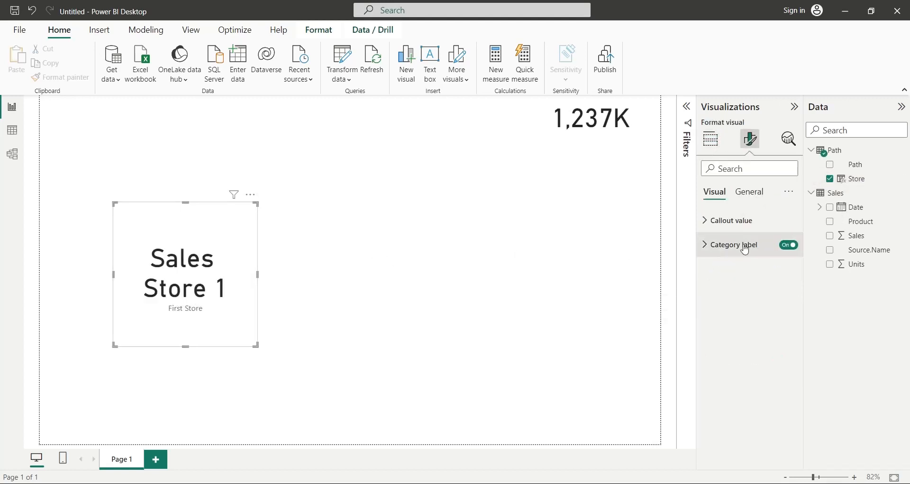
pyautogui.click(788, 244)
# Move the Store card to the upper-left corner of the report page and shrink it to fit its text on one line
pyautogui.moveTo(210, 244); pyautogui.dragTo(135, 136)
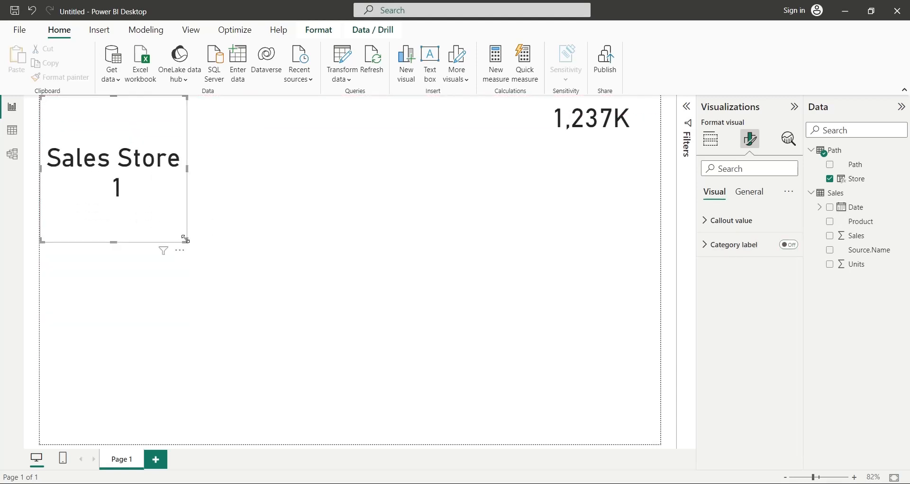
pyautogui.moveTo(187, 240); pyautogui.dragTo(204, 133)
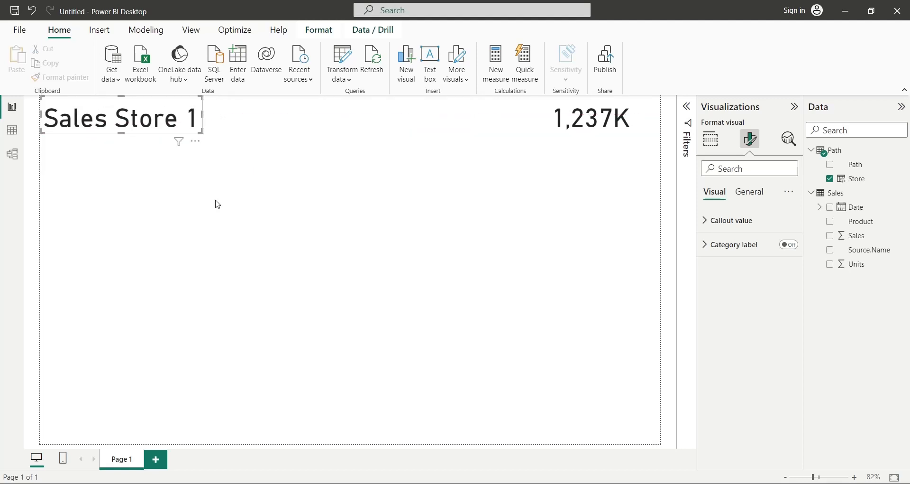
pyautogui.click(217, 203)
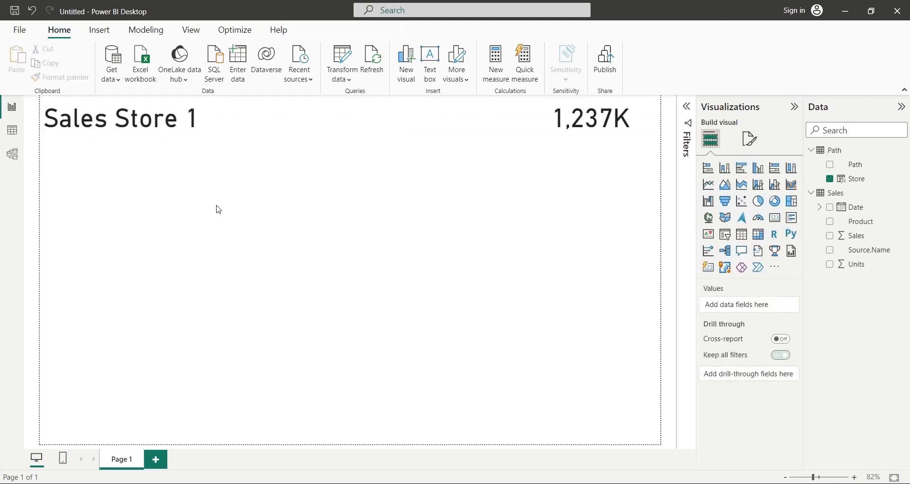
pyautogui.click(165, 136)
pyautogui.moveTo(123, 138); pyautogui.dragTo(125, 129)
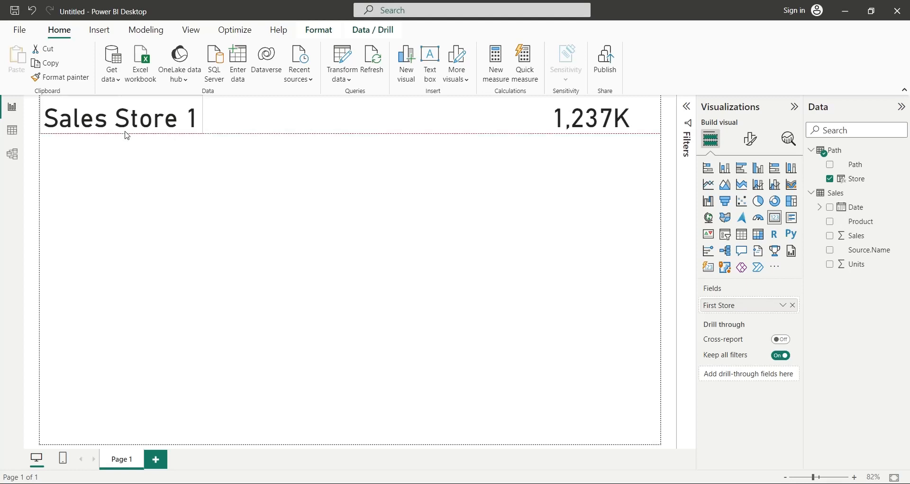
pyautogui.click(267, 196)
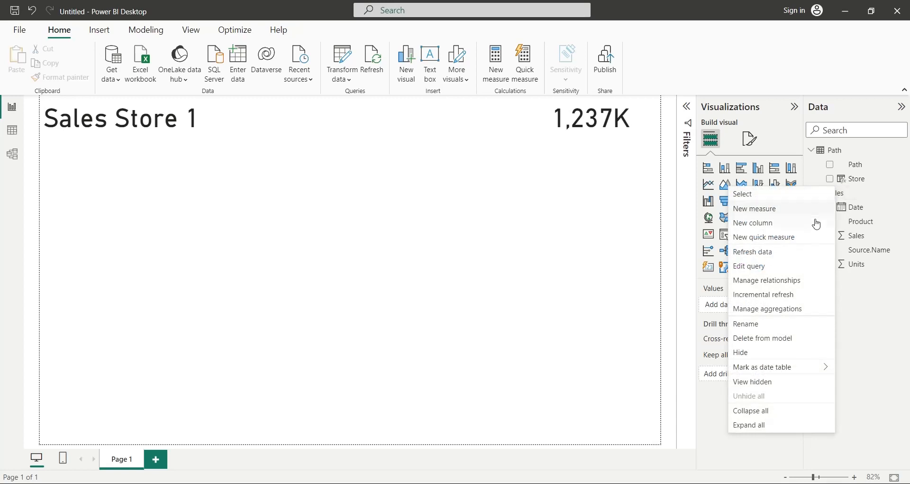
# Replace the hard-coded folder path in the Sales query's Folder.Files source with the Path parameter and apply the query changes
pyautogui.click(767, 266)
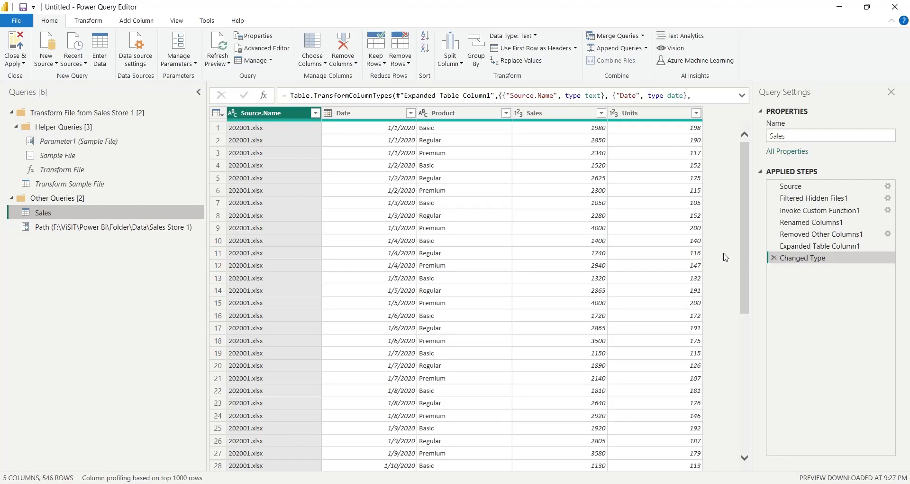
pyautogui.rightClick(63, 213)
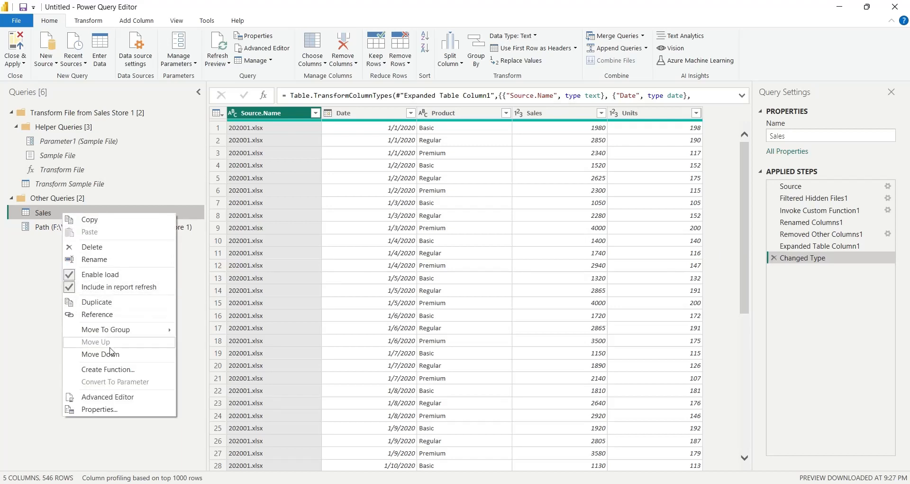
pyautogui.click(126, 397)
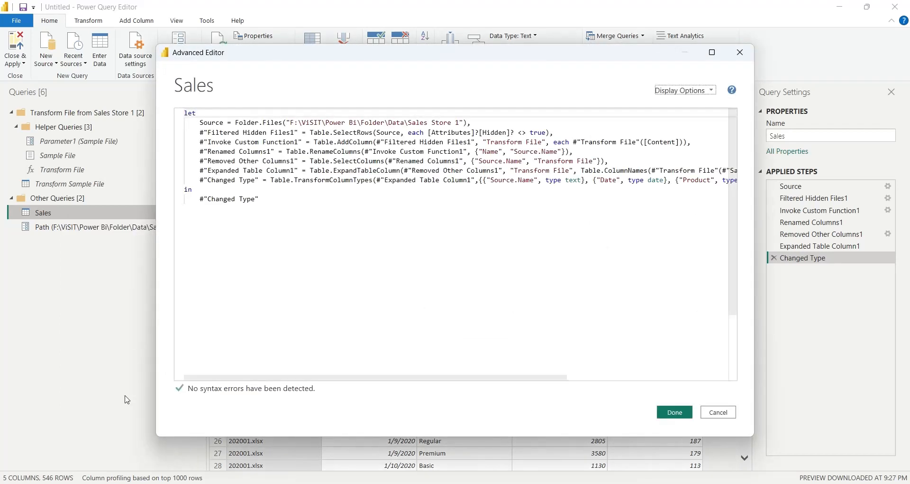
pyautogui.moveTo(287, 123); pyautogui.dragTo(467, 122)
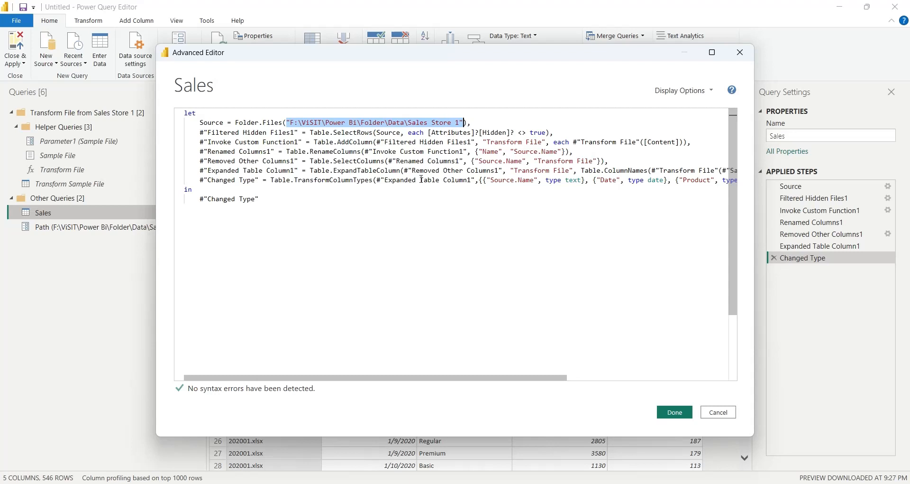
pyautogui.press('BackSpace')
pyautogui.write('Path')
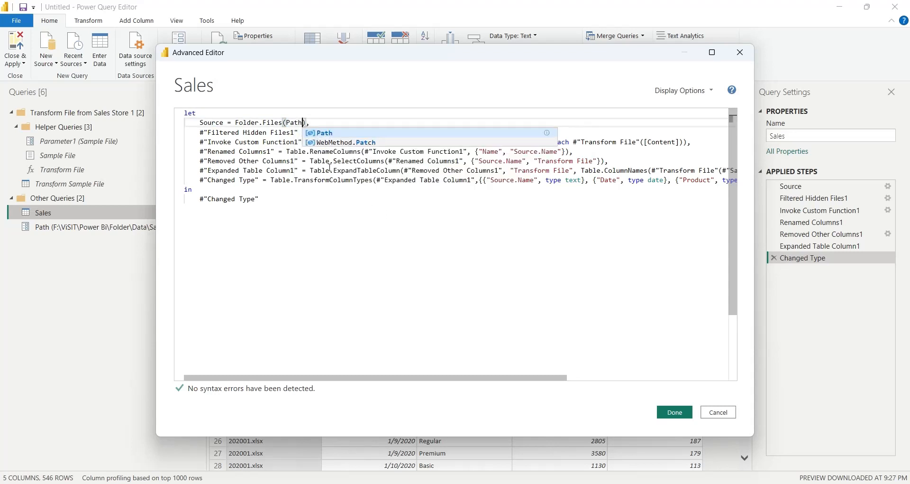
pyautogui.click(330, 168)
pyautogui.click(675, 412)
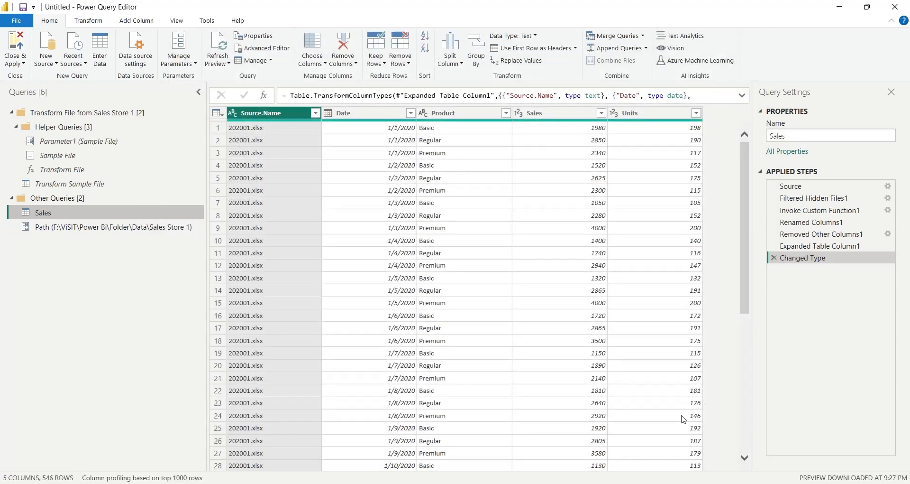
pyautogui.click(16, 46)
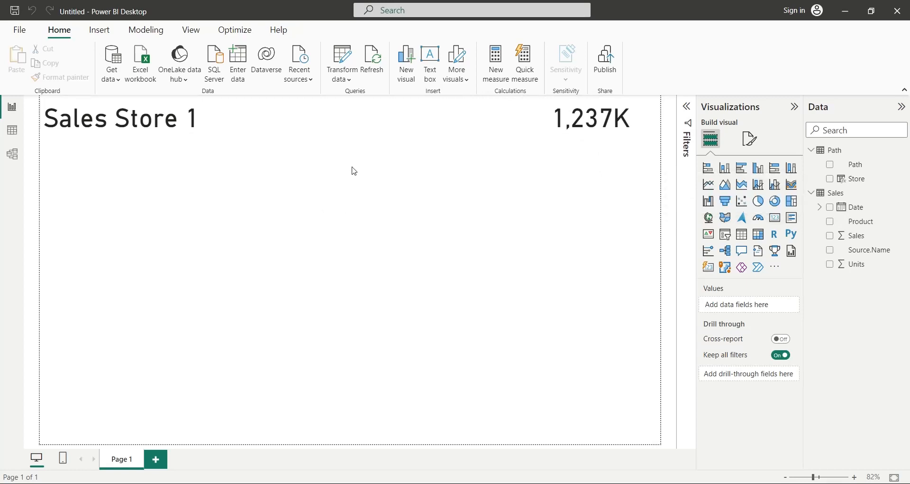
# Set the Path parameter to F:\ViSIT\Power Bi\Folder\Data\Sales Store 2, apply the pending changes and refresh the report data
pyautogui.click(350, 84)
pyautogui.click(353, 136)
pyautogui.click(448, 261)
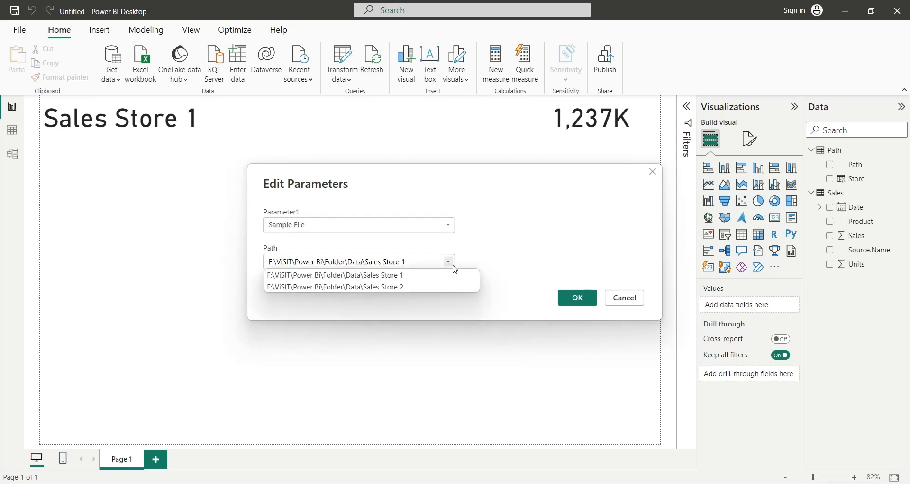
pyautogui.click(426, 287)
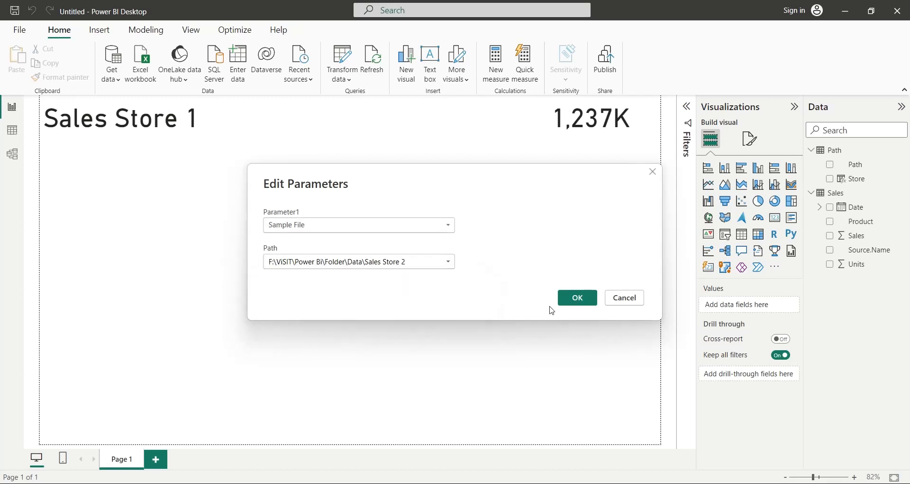
pyautogui.click(578, 298)
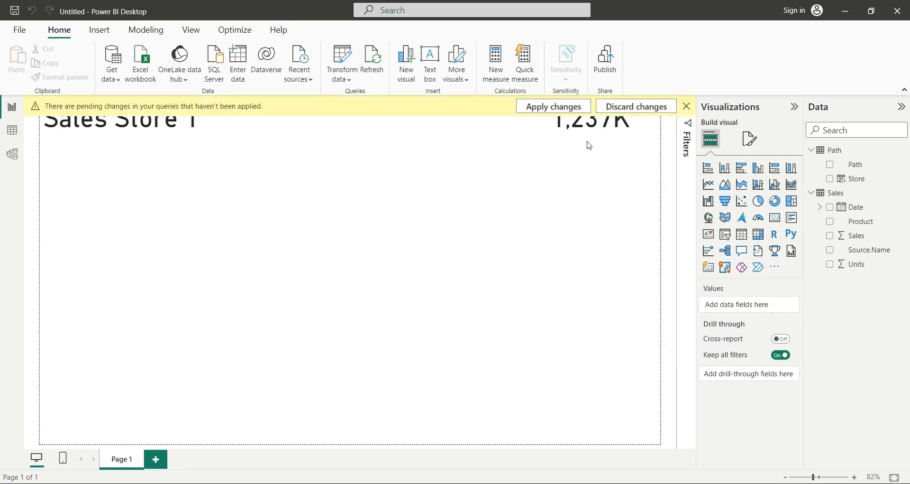
pyautogui.click(552, 107)
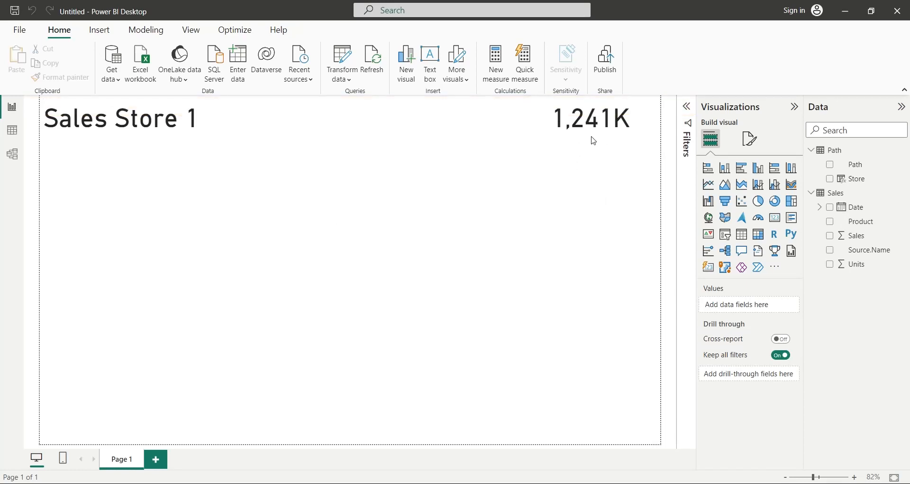
pyautogui.click(366, 60)
# Add a line and stacked column chart with Sales on the column y-axis and Units on the line y-axis
pyautogui.click(760, 185)
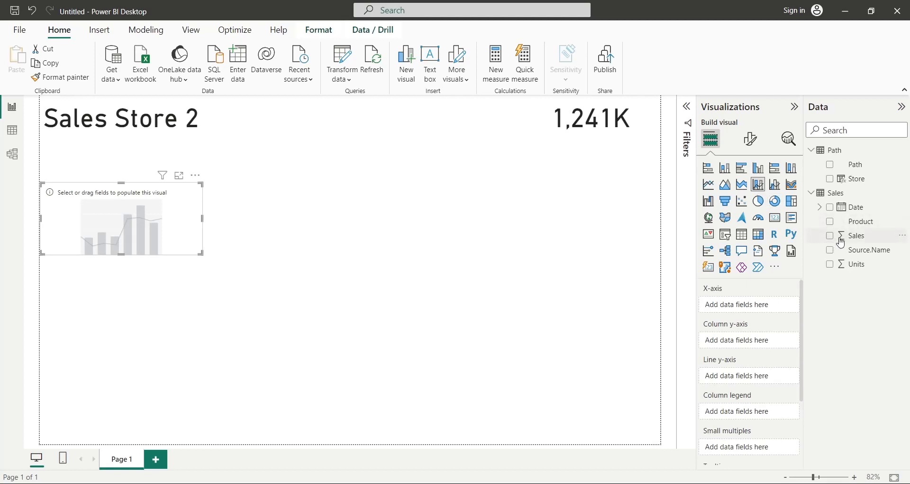
pyautogui.moveTo(839, 237); pyautogui.dragTo(744, 343)
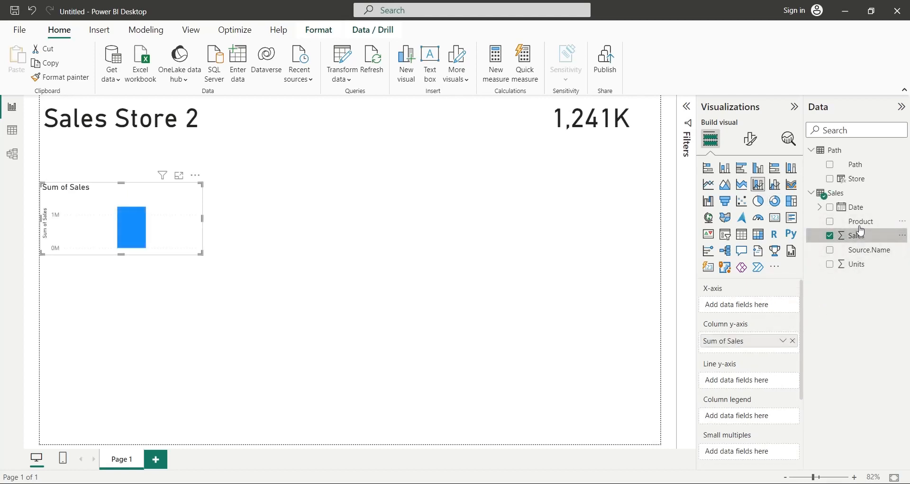
pyautogui.moveTo(855, 263); pyautogui.dragTo(738, 380)
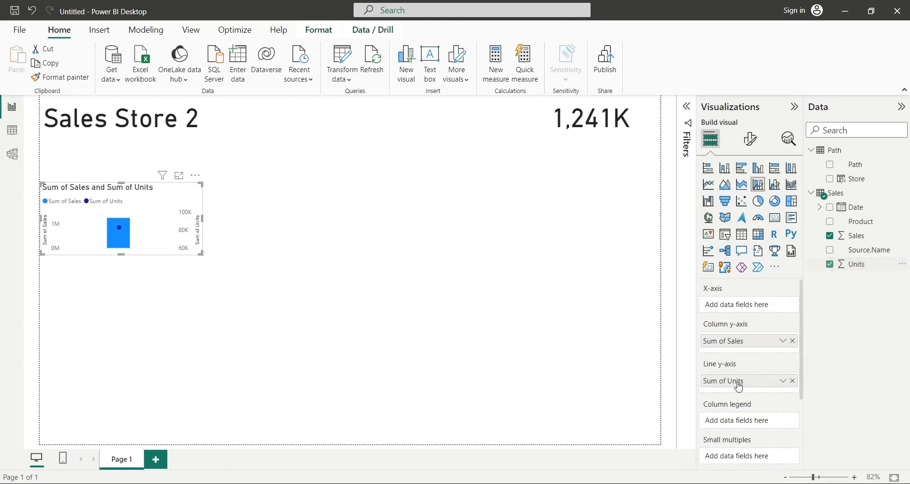
# Rename the chart's line y-axis field as Units and its column y-axis field as Sales
pyautogui.doubleClick(731, 385)
pyautogui.click(731, 385)
pyautogui.hotkey('shift', 'Home')
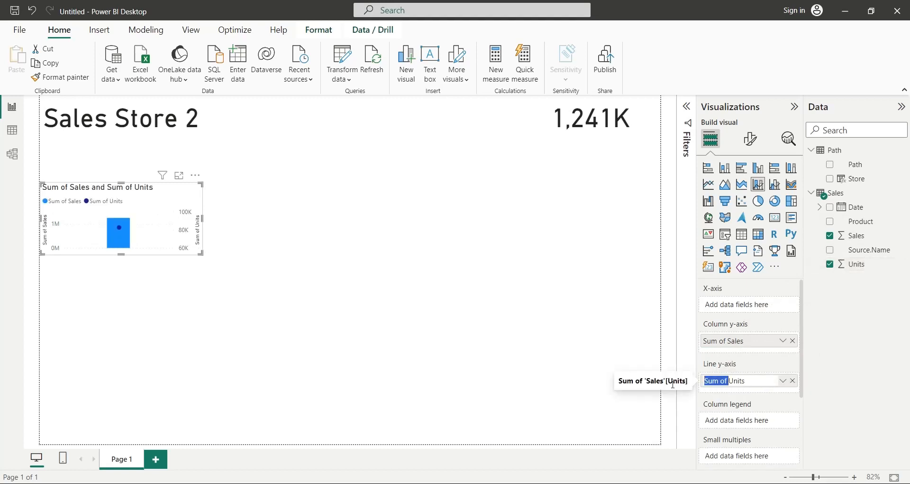
pyautogui.press('BackSpace')
pyautogui.doubleClick(726, 341)
pyautogui.click(726, 341)
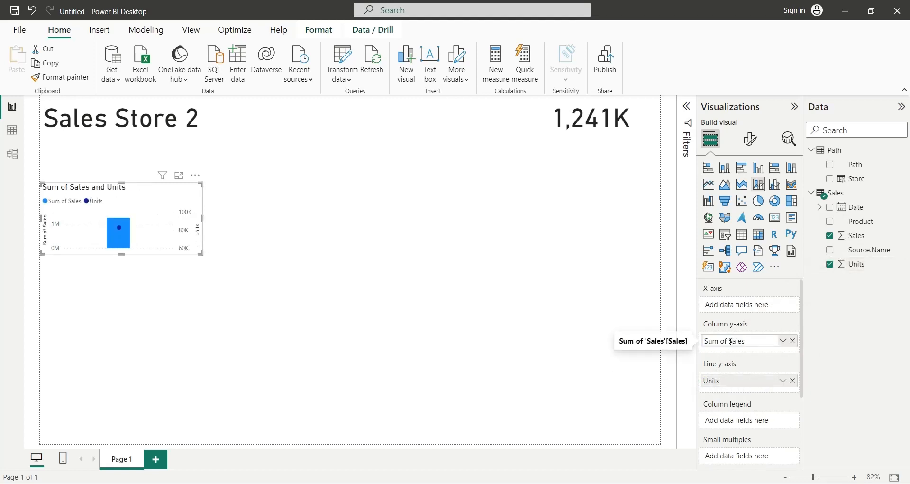
pyautogui.hotkey('shift', 'Home')
pyautogui.press('BackSpace')
pyautogui.press('Return')
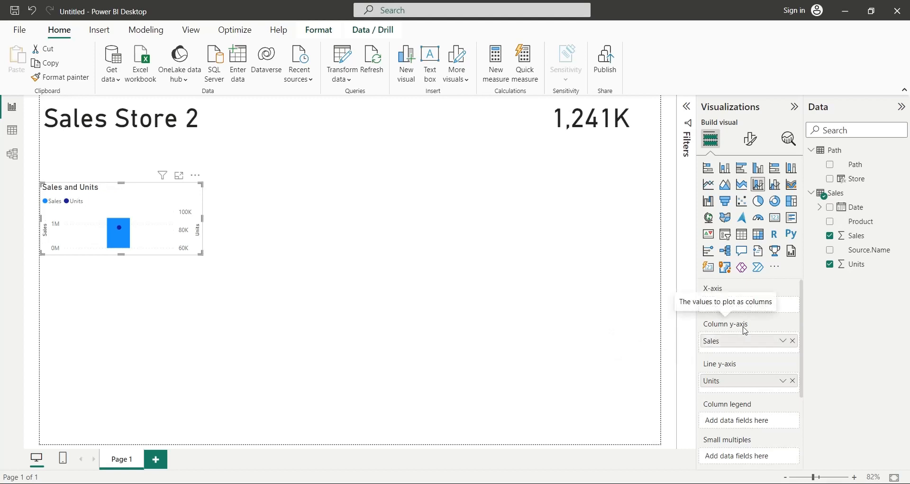
# Put Month and Year from the Date hierarchy on the chart's x-axis, with Year below Month
pyautogui.click(819, 206)
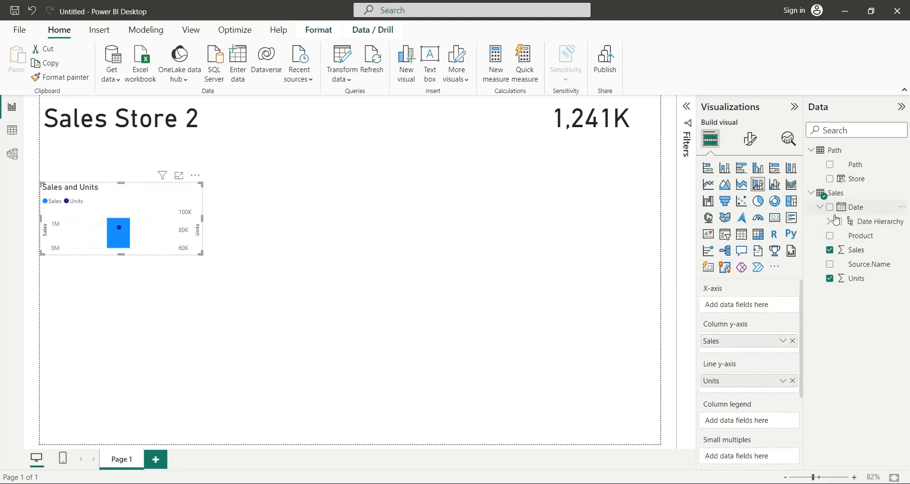
pyautogui.click(829, 221)
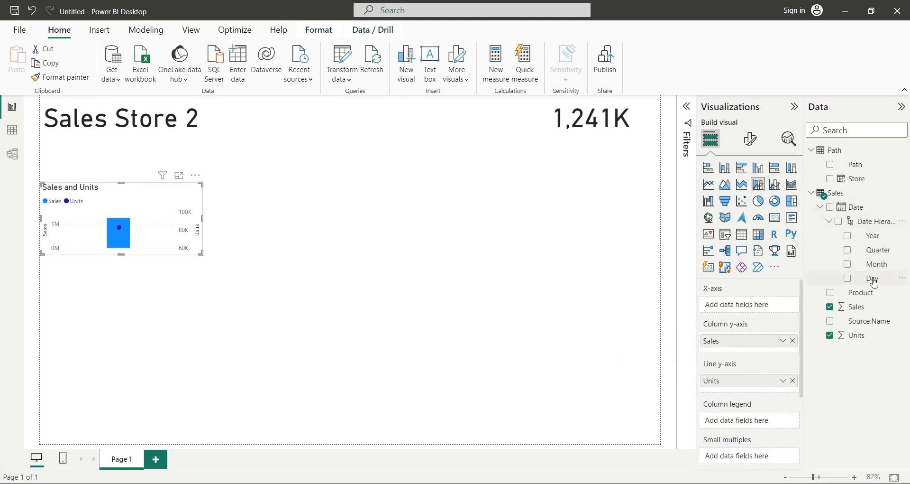
pyautogui.moveTo(877, 264); pyautogui.dragTo(761, 305)
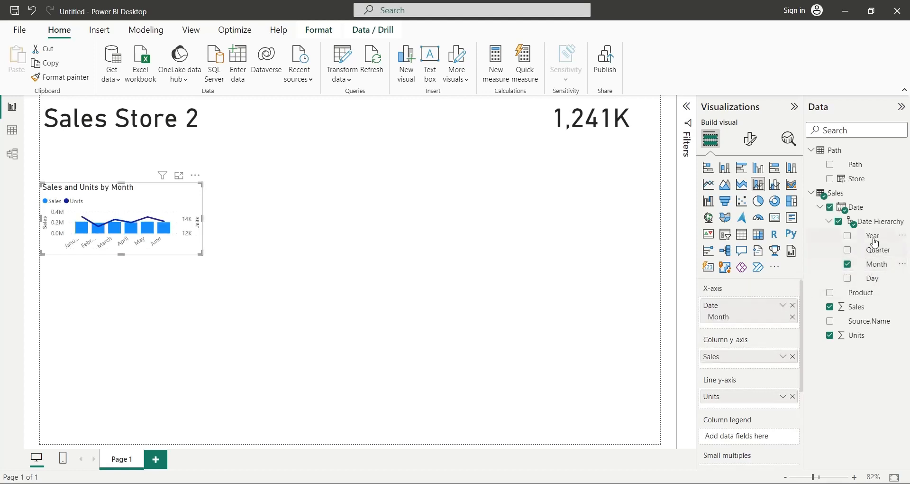
pyautogui.moveTo(876, 242); pyautogui.dragTo(770, 321)
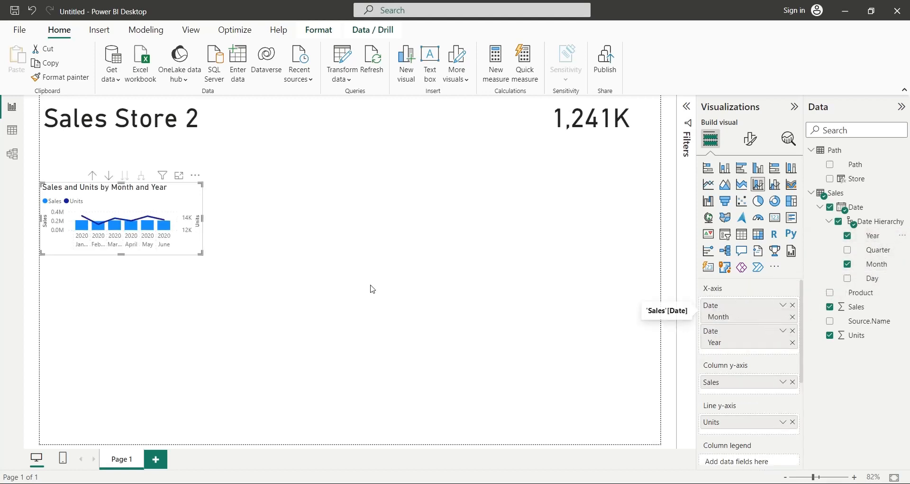
# Split the line and stacked column chart into small multiples by Product and stretch it from below the store name to the page's bottom
pyautogui.moveTo(122, 184); pyautogui.dragTo(122, 135)
pyautogui.scroll(-3, 720, 407)
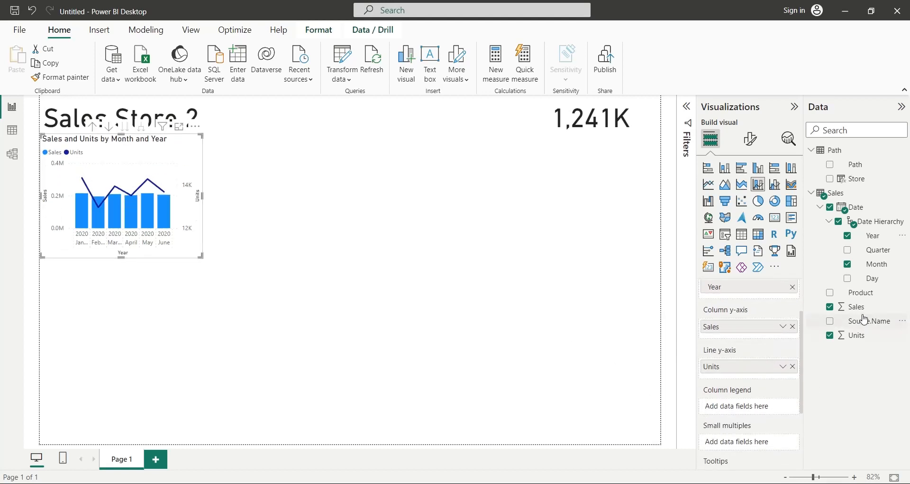
pyautogui.moveTo(861, 292); pyautogui.dragTo(752, 442)
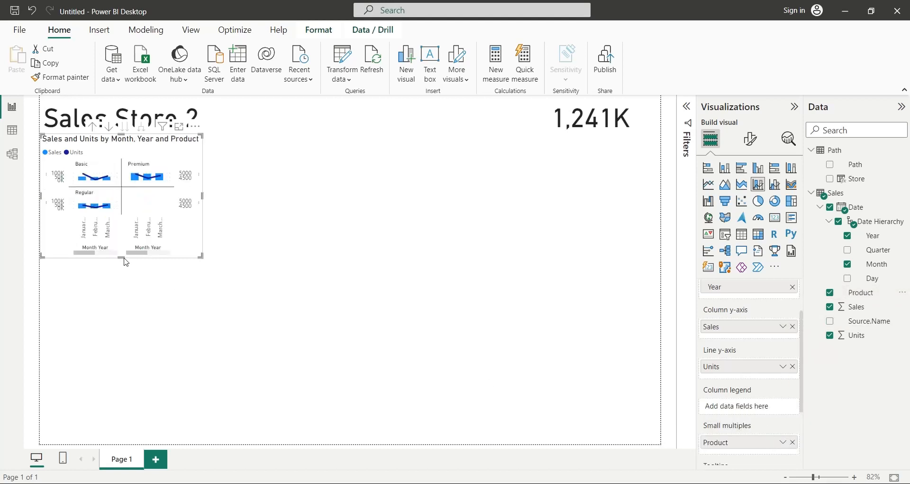
pyautogui.moveTo(124, 259); pyautogui.dragTo(116, 439)
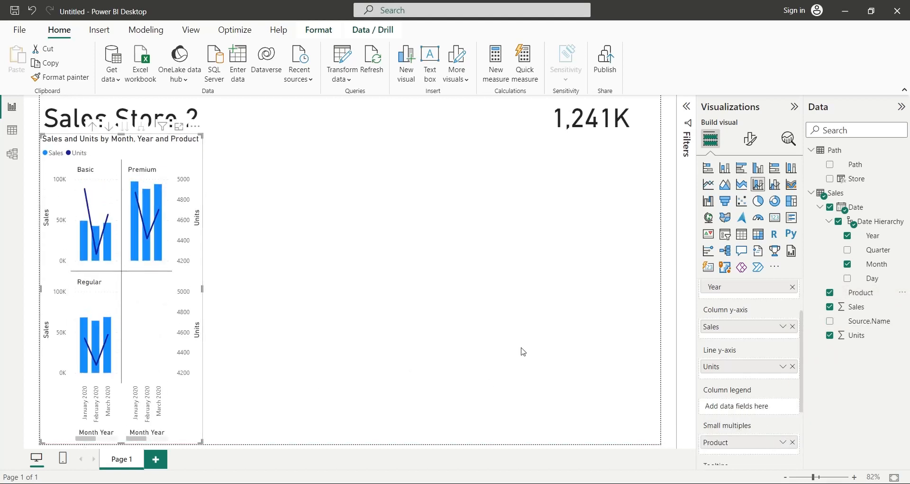
# Set the chart's small multiples layout to 3 rows and 1 column and widen the chart slightly
pyautogui.click(751, 139)
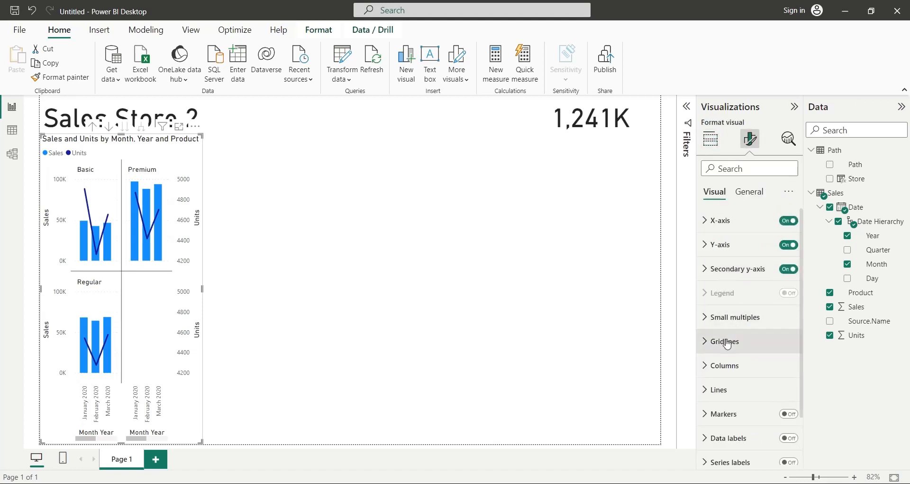
pyautogui.click(735, 316)
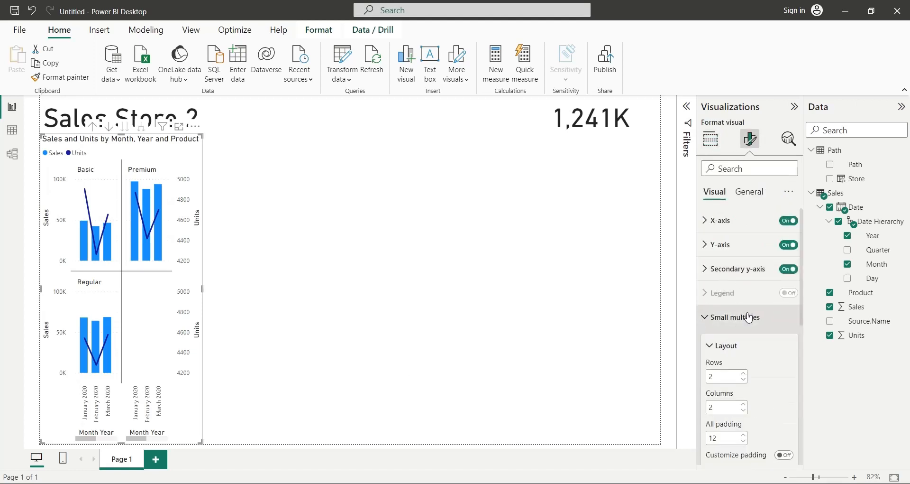
pyautogui.click(744, 374)
pyautogui.click(743, 411)
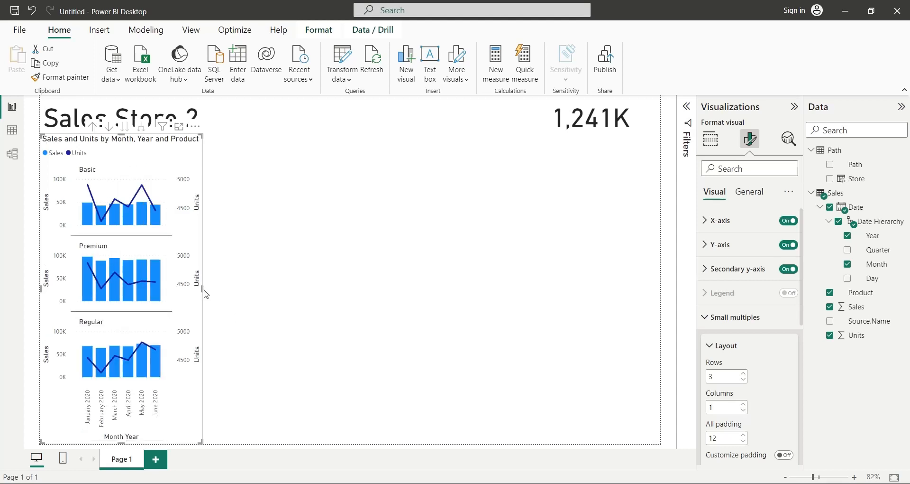
pyautogui.moveTo(213, 294); pyautogui.dragTo(237, 290)
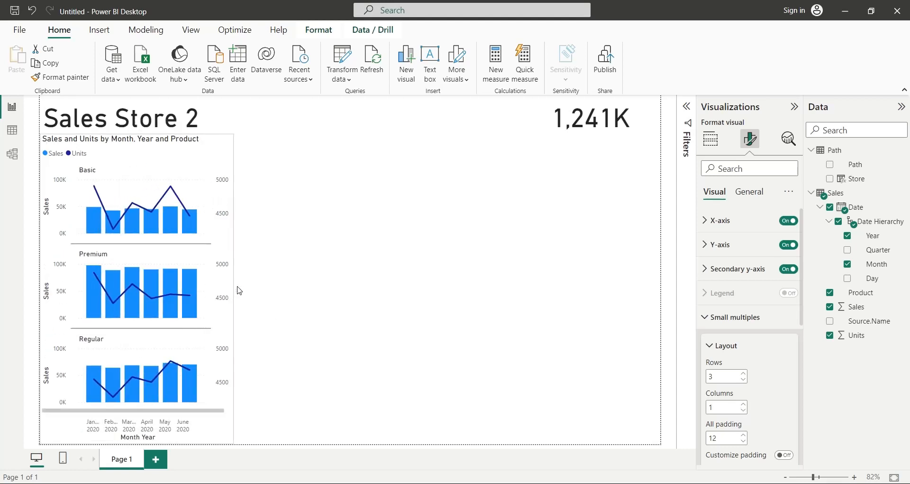
# Add a clustered column chart with Date on the x-axis, keeping only the Year and Month levels
pyautogui.click(331, 307)
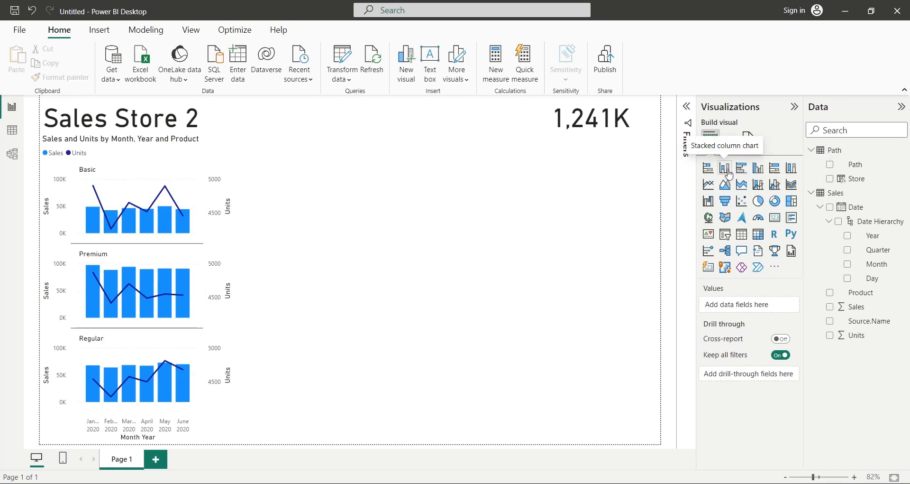
pyautogui.click(759, 167)
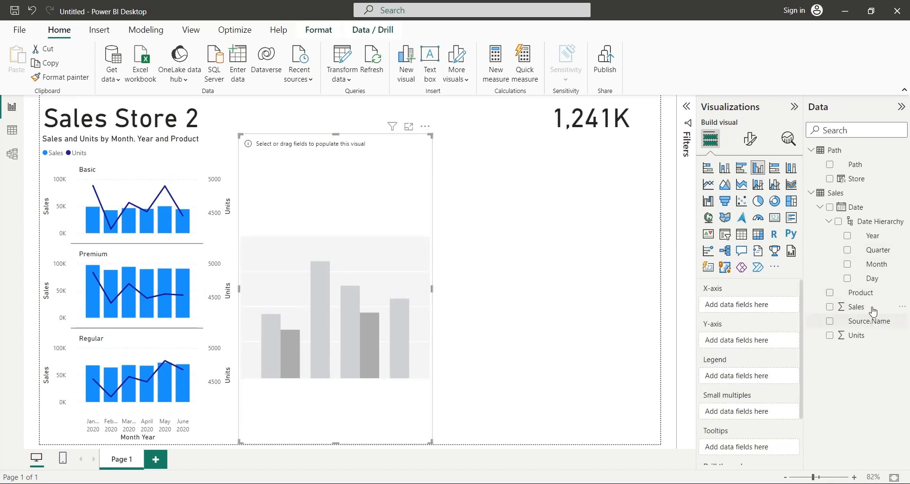
pyautogui.moveTo(852, 212); pyautogui.dragTo(757, 308)
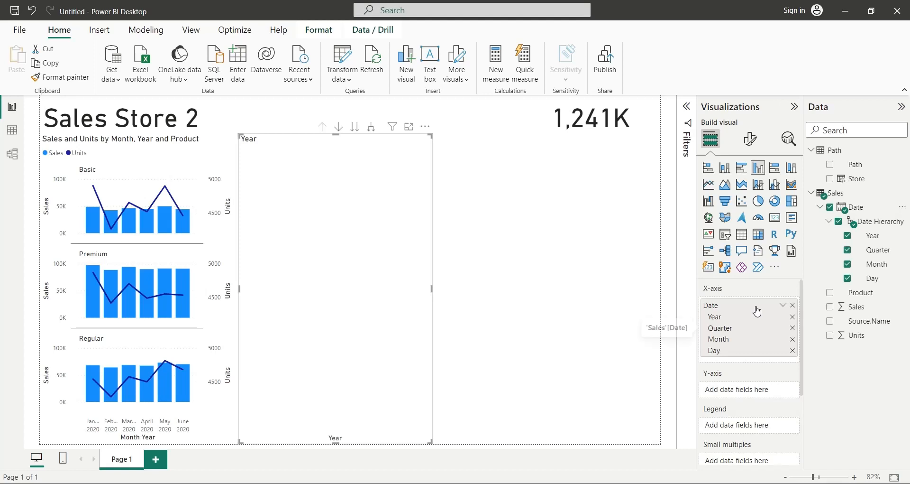
pyautogui.click(794, 351)
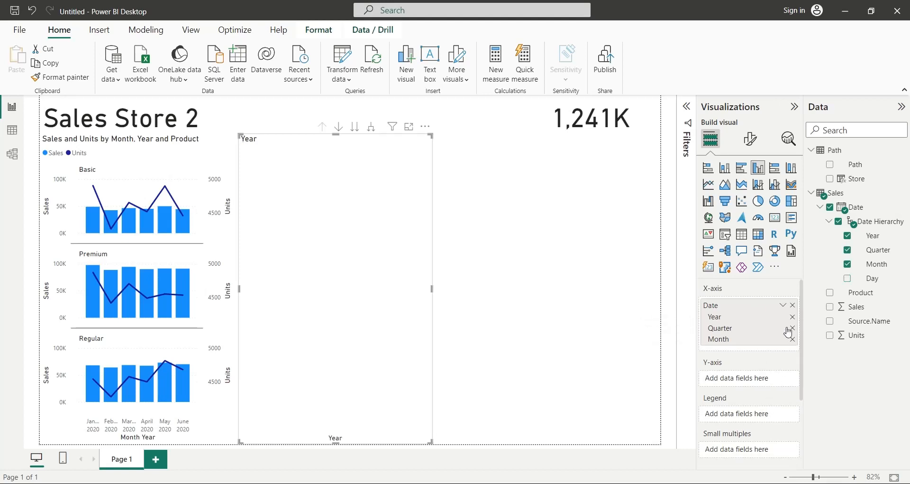
pyautogui.click(793, 328)
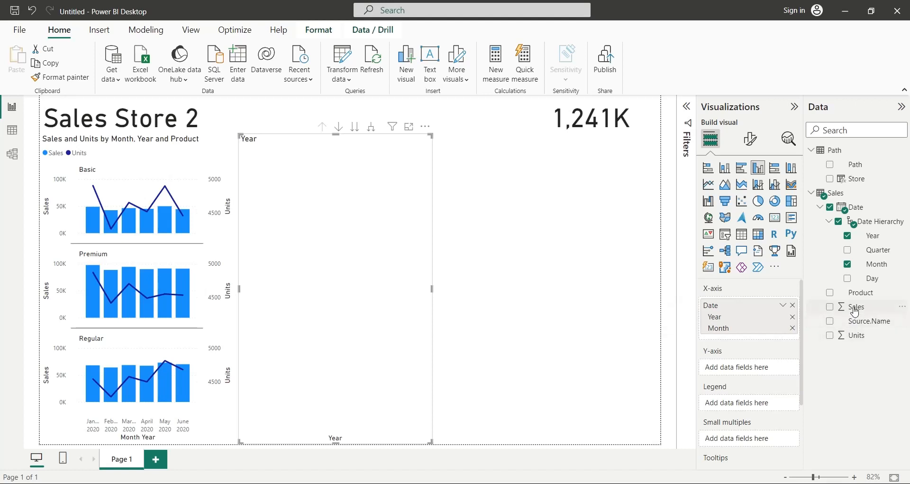
# Put Sales on the clustered column chart's y-axis and rename the field as Sales
pyautogui.moveTo(854, 306)
pyautogui.mouseDown()
pyautogui.moveTo(814, 354)
pyautogui.moveTo(759, 368)
pyautogui.mouseUp()
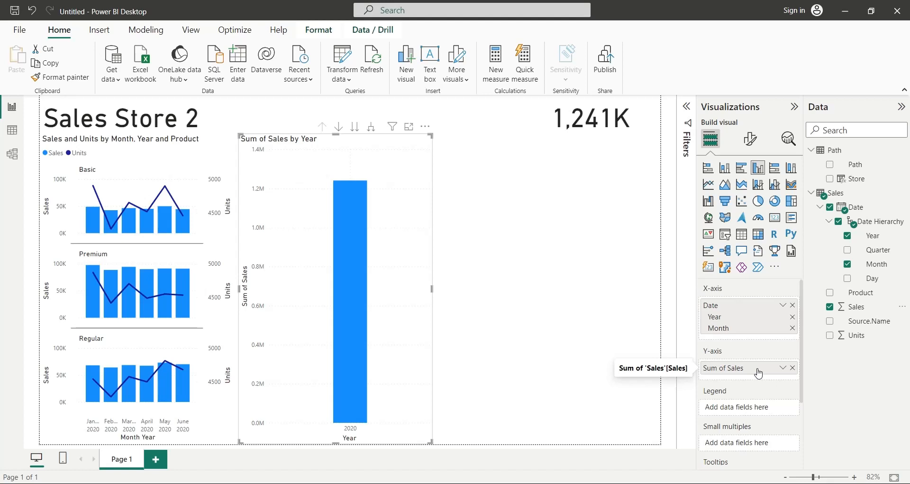
pyautogui.doubleClick(734, 369)
pyautogui.moveTo(704, 369); pyautogui.dragTo(732, 372)
pyautogui.press('BackSpace')
pyautogui.press('Return')
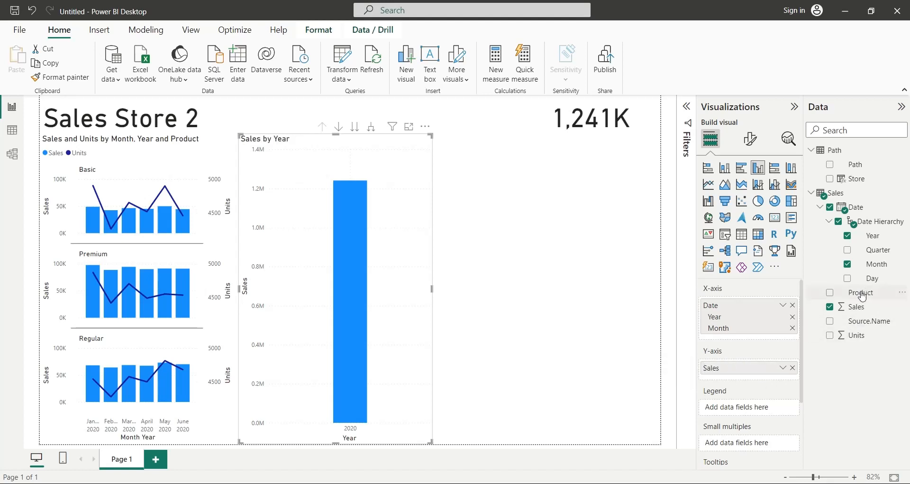
# Use Product as the column chart's legend and place Month above Year on its x-axis
pyautogui.moveTo(861, 293); pyautogui.dragTo(752, 411)
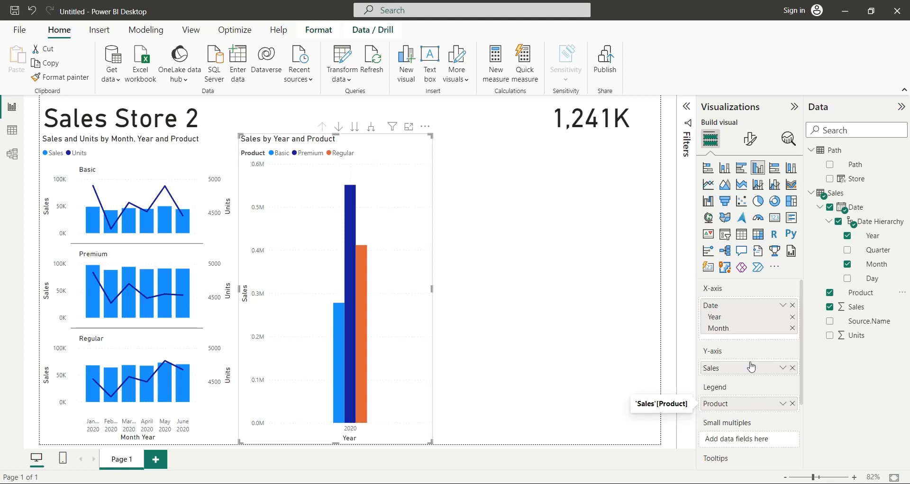
pyautogui.click(793, 328)
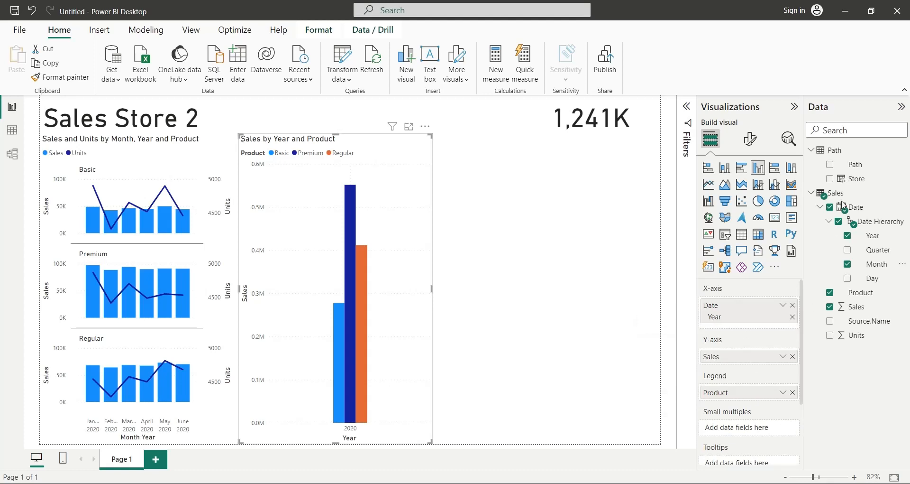
pyautogui.moveTo(874, 269); pyautogui.dragTo(766, 300)
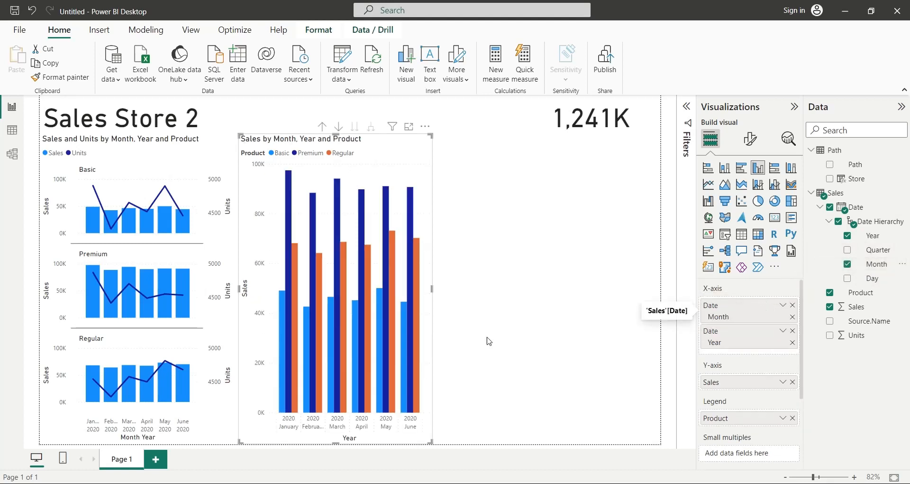
# Shorten the Sales column chart to half its height, widen it, and place a copy directly beneath it
pyautogui.moveTo(342, 445); pyautogui.dragTo(356, 288)
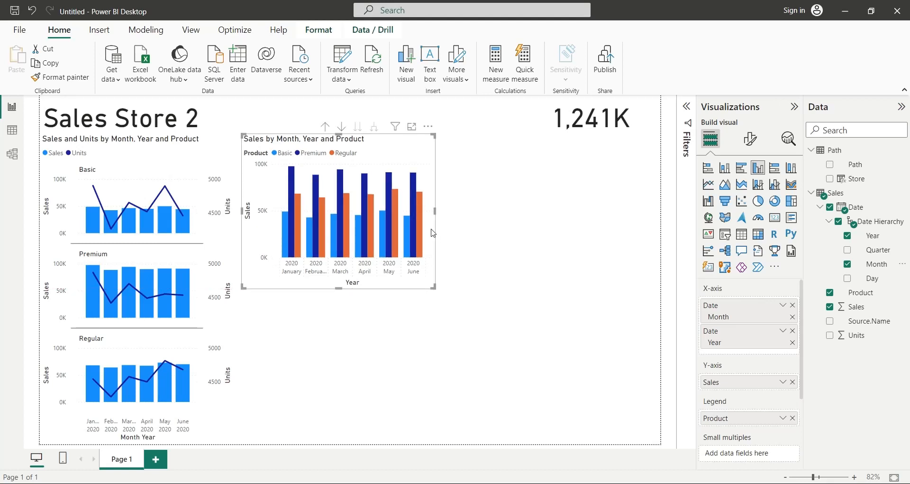
pyautogui.moveTo(435, 213); pyautogui.dragTo(478, 216)
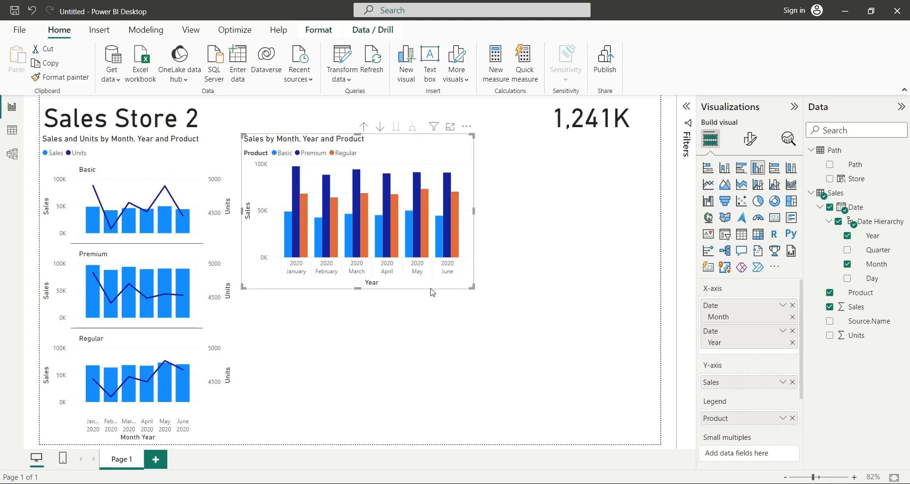
pyautogui.hotkey('ctrl', 'c')
pyautogui.hotkey('ctrl', 'v')
pyautogui.moveTo(427, 290); pyautogui.dragTo(424, 446)
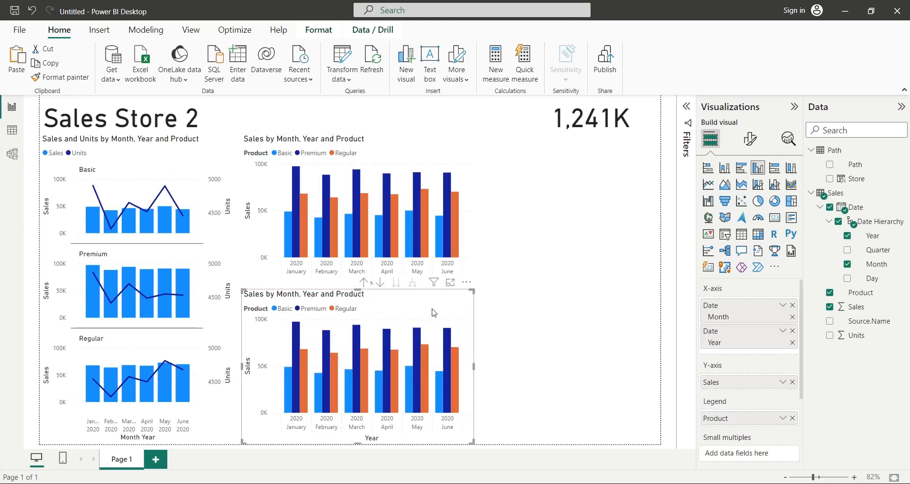
# Replace Sales with Units on the copied column chart's y-axis and rename the field as Units
pyautogui.click(793, 382)
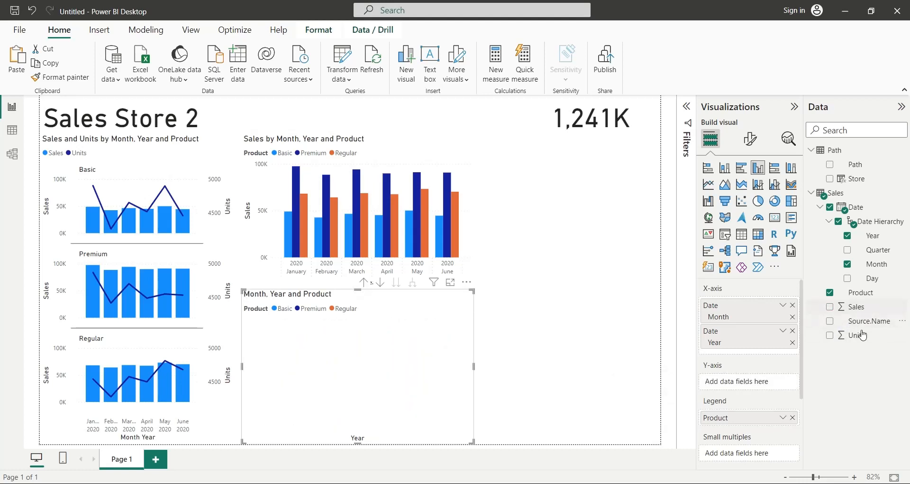
pyautogui.moveTo(857, 338); pyautogui.dragTo(733, 382)
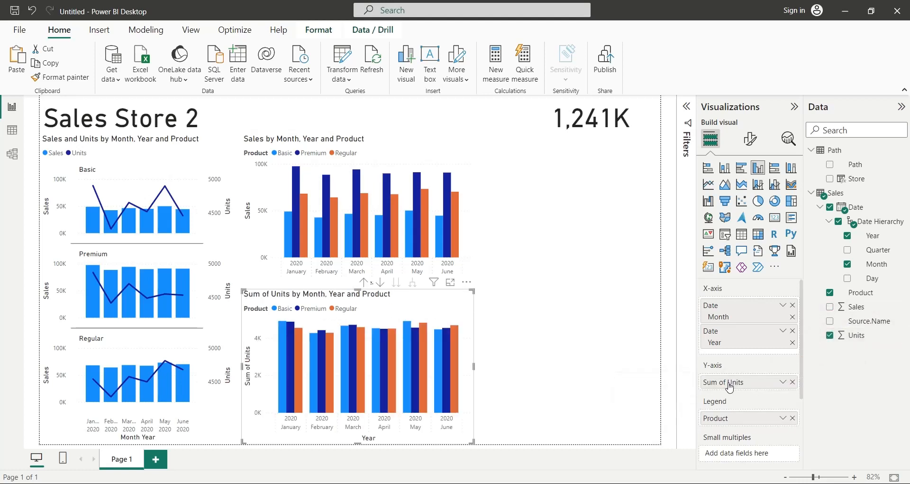
pyautogui.doubleClick(730, 383)
pyautogui.write('Units')
pyautogui.press('Return')
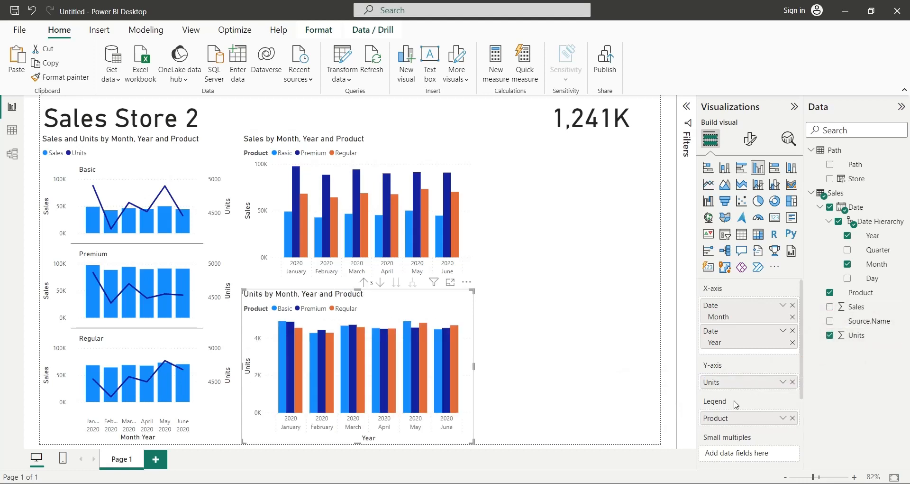
# Add a pie chart and widen it to fill the space beside the Sales column chart
pyautogui.click(564, 350)
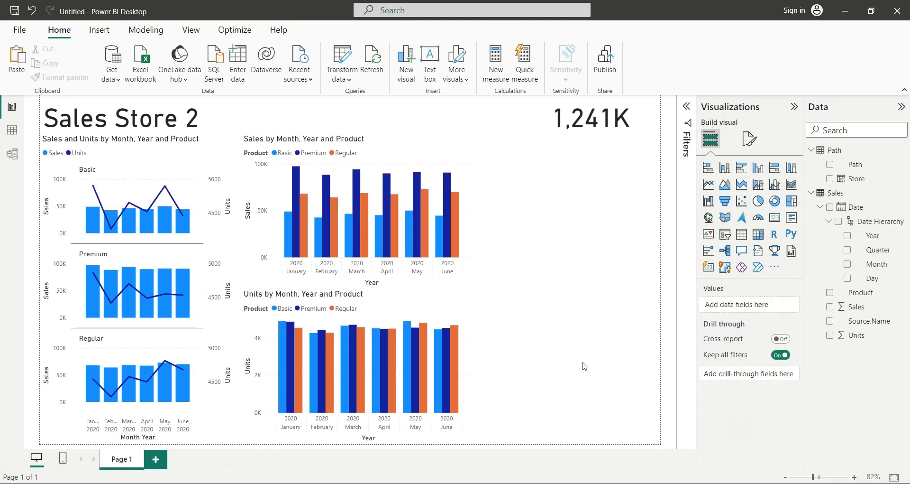
pyautogui.click(758, 200)
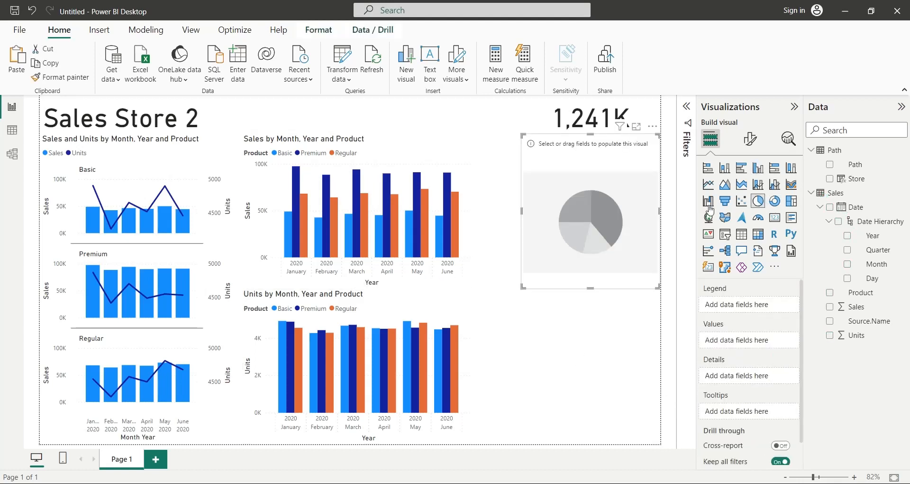
pyautogui.click(502, 216)
pyautogui.click(521, 211)
pyautogui.moveTo(521, 210); pyautogui.dragTo(475, 212)
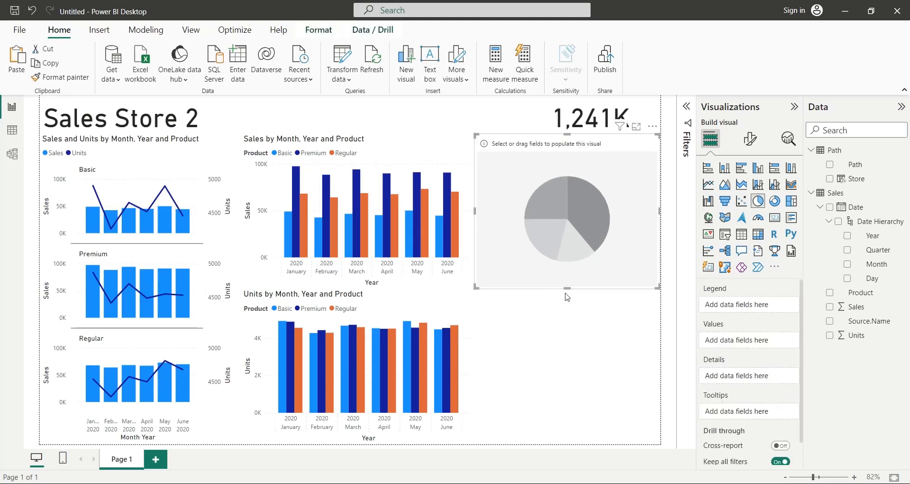
pyautogui.moveTo(567, 288); pyautogui.dragTo(567, 289)
# Give the pie chart Product as legend and Sales as values, renaming the value field as Sales
pyautogui.moveTo(856, 292); pyautogui.dragTo(728, 305)
pyautogui.moveTo(859, 307); pyautogui.dragTo(729, 346)
pyautogui.doubleClick(738, 350)
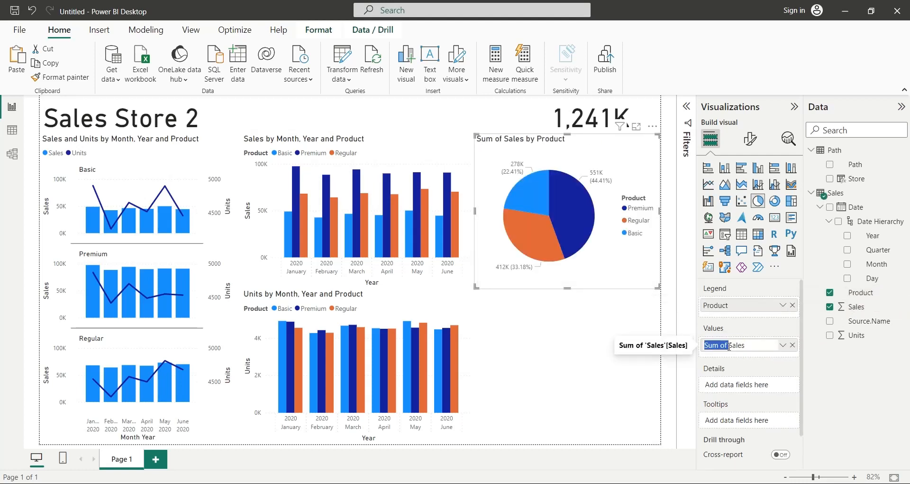
pyautogui.press('BackSpace')
pyautogui.click(582, 284)
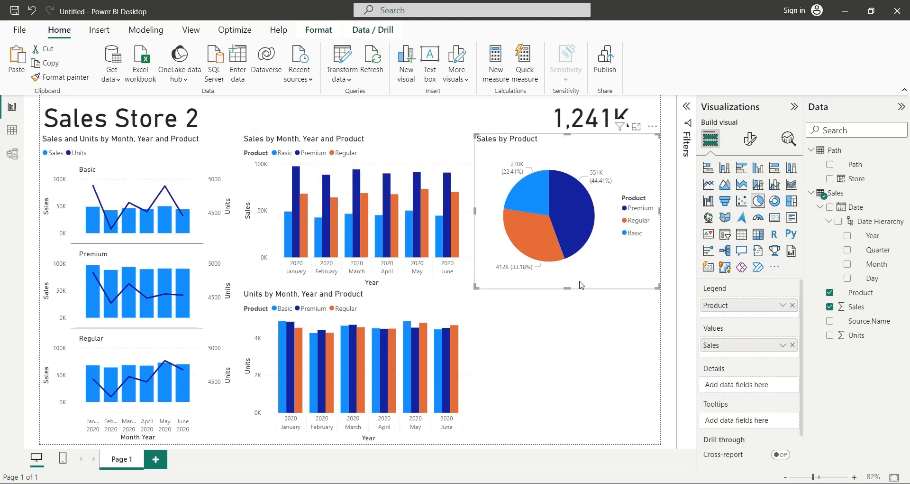
# Place a copy of the pie chart beneath the original and replace its Sales values with Units
pyautogui.hotkey('ctrl', 'v')
pyautogui.moveTo(580, 281); pyautogui.dragTo(579, 439)
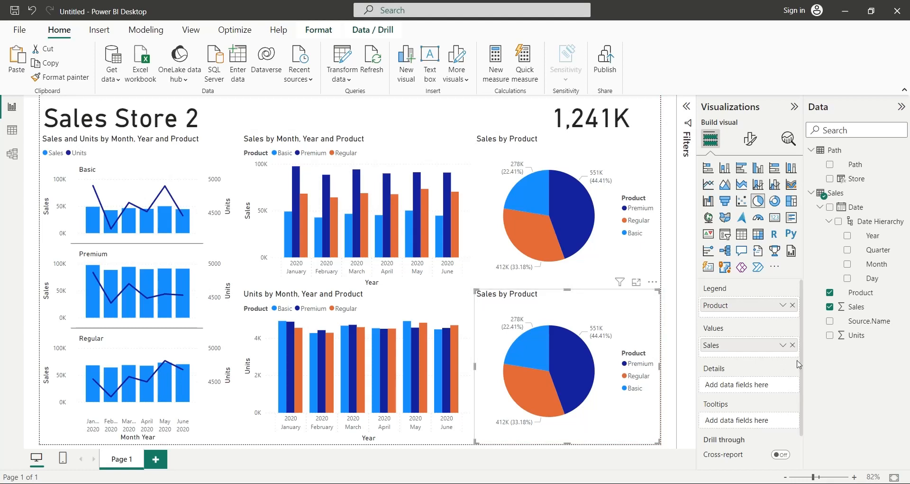
pyautogui.click(792, 347)
pyautogui.moveTo(856, 335); pyautogui.dragTo(737, 356)
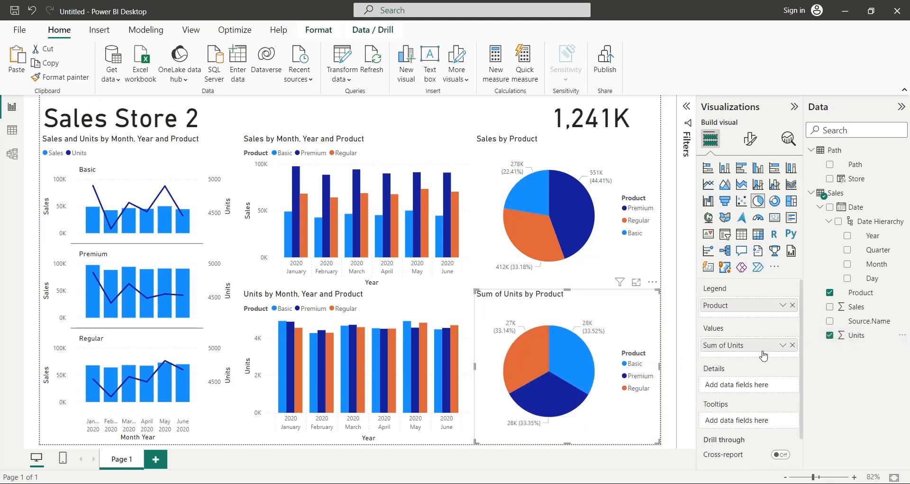
# Rename the lower pie chart's value field as Units
pyautogui.doubleClick(732, 349)
pyautogui.keyDown('shift'); pyautogui.click(731, 346); pyautogui.keyUp('shift')
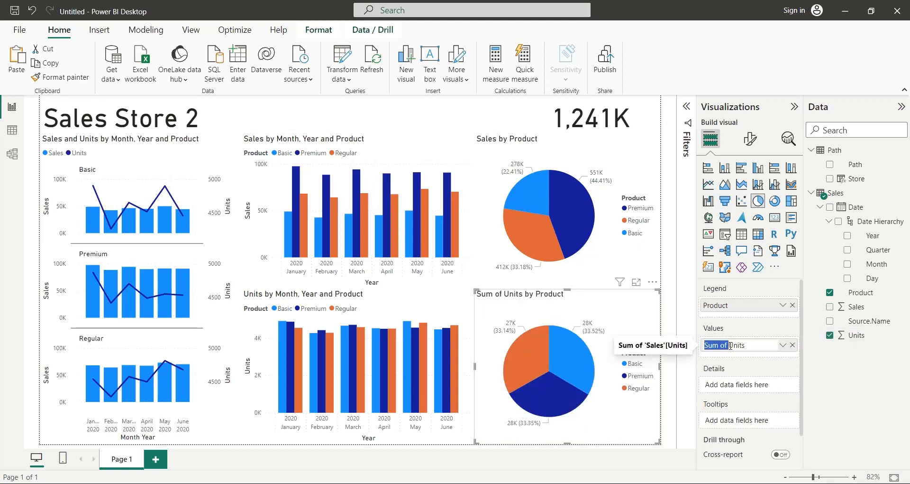
pyautogui.press('BackSpace')
pyautogui.press('Return')
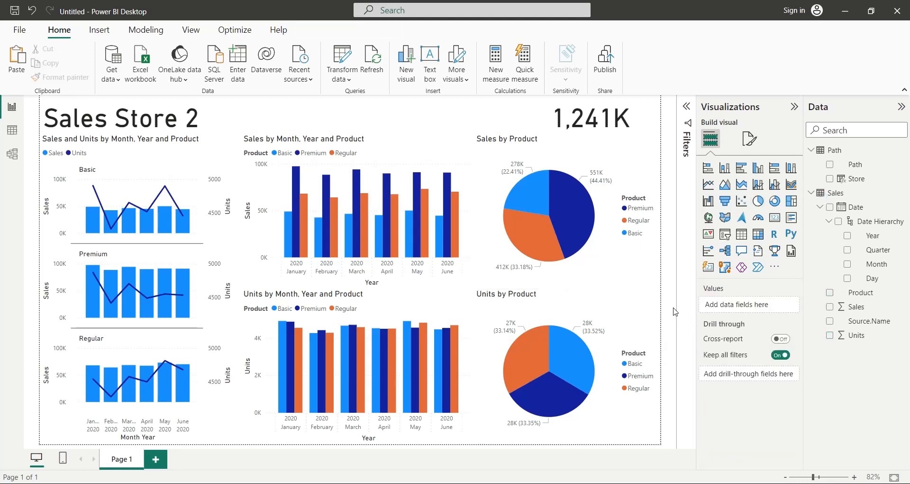
# Switch the Path parameter to the Sales Store 1 folder and refresh the report data
pyautogui.hotkey('ctrl', 'z')
pyautogui.click(342, 79)
pyautogui.click(360, 134)
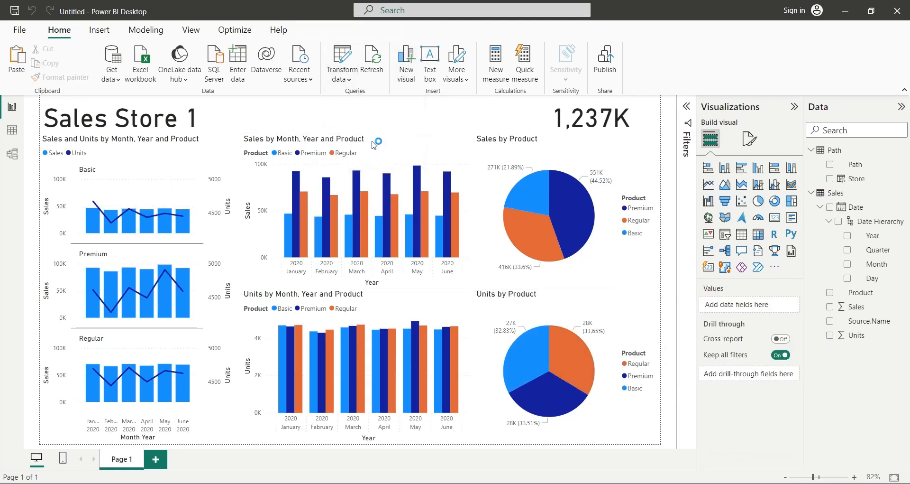
pyautogui.click(448, 261)
pyautogui.click(425, 276)
pyautogui.click(574, 297)
pyautogui.click(377, 75)
# Edit the Path parameter again, choose the other store folder and confirm the selection
pyautogui.click(342, 79)
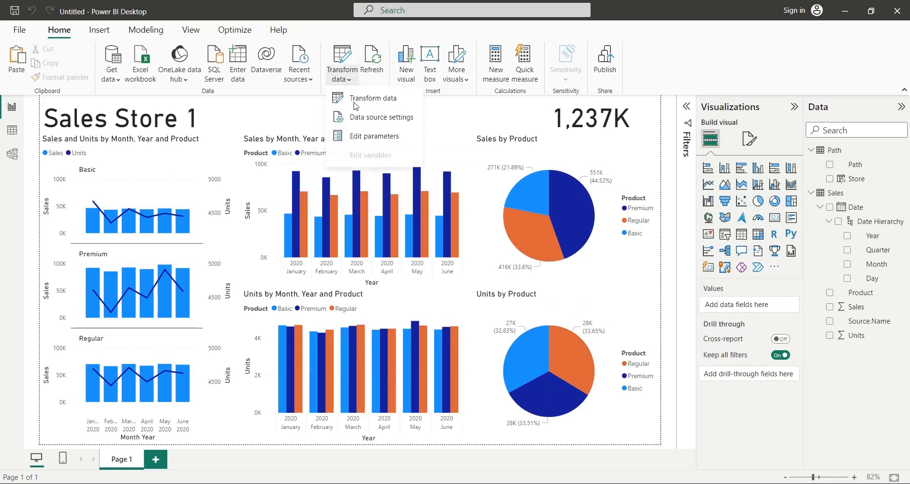
pyautogui.click(365, 135)
pyautogui.click(448, 262)
pyautogui.click(427, 284)
pyautogui.click(577, 297)
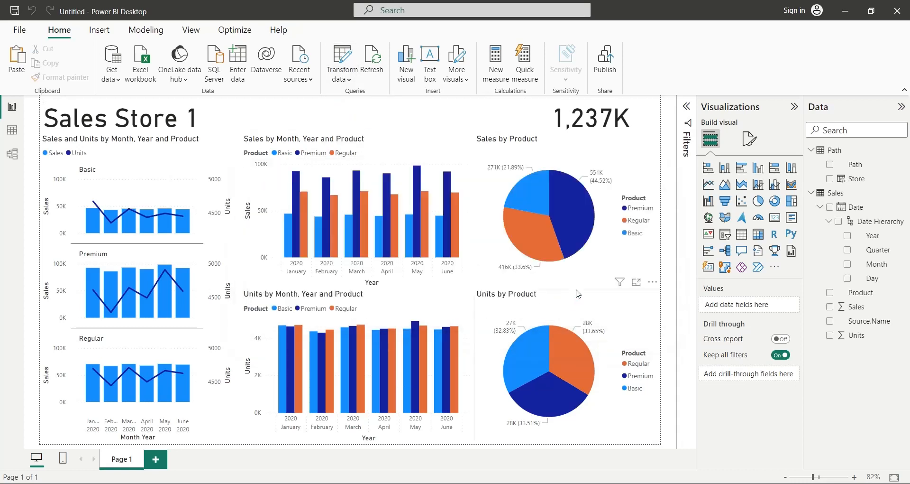
# Apply the pending Sales Store 2 path, and set the Path parameter back to the Sales Store 1 folder and apply it
pyautogui.click(560, 106)
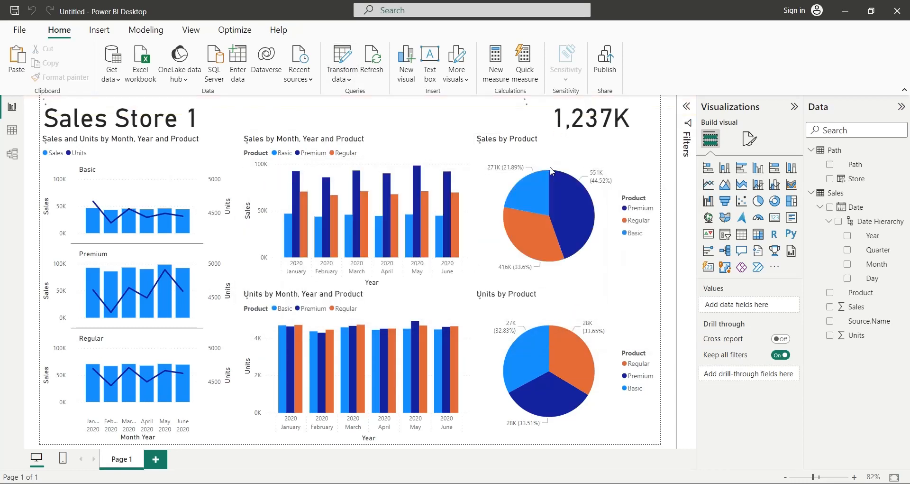
pyautogui.click(379, 78)
pyautogui.click(341, 79)
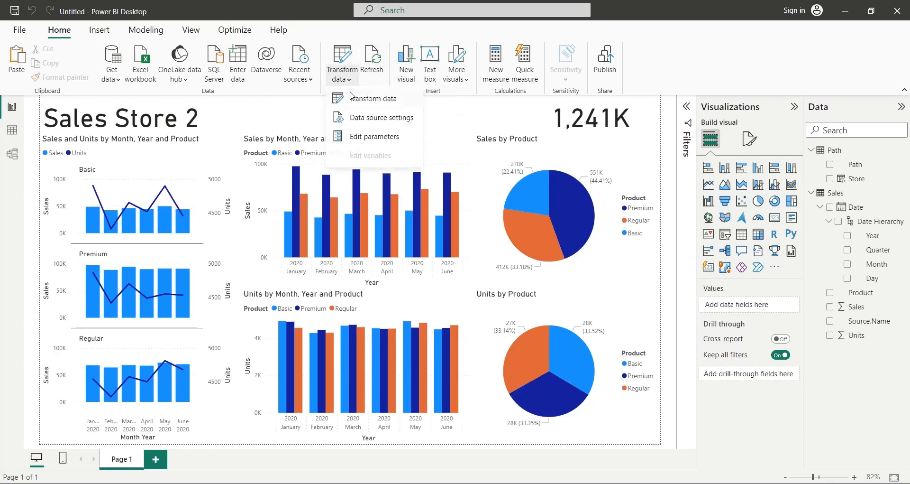
pyautogui.click(365, 135)
pyautogui.click(445, 262)
pyautogui.click(432, 276)
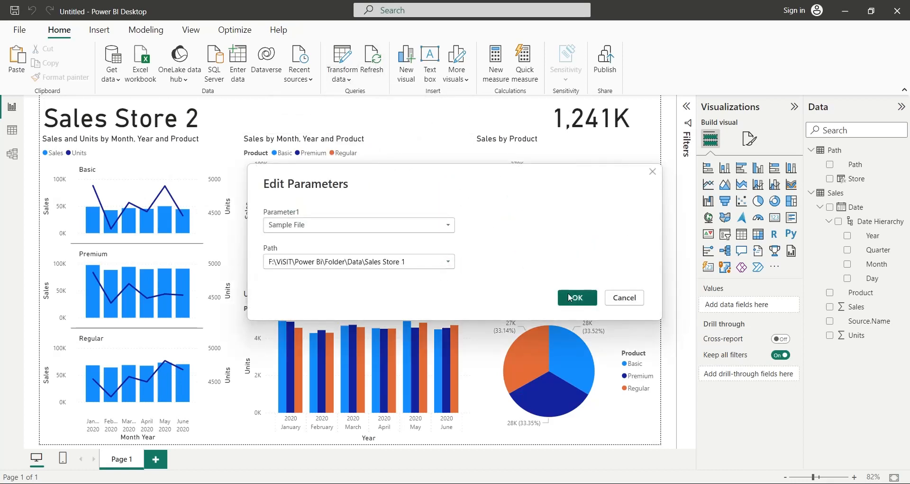
pyautogui.click(578, 297)
pyautogui.click(550, 106)
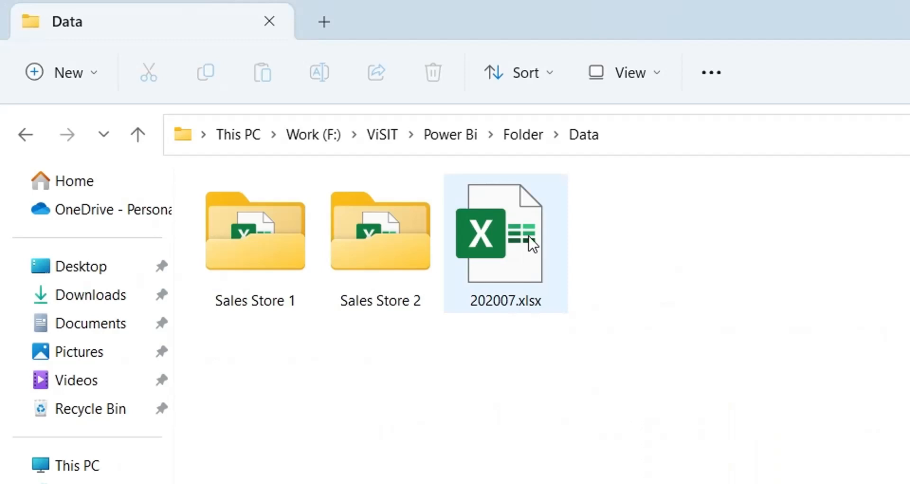
# Move 202007.xlsx from the Data folder into the Sales Store 1 folder and refresh the report in Power BI Desktop
pyautogui.moveTo(530, 239); pyautogui.dragTo(233, 229)
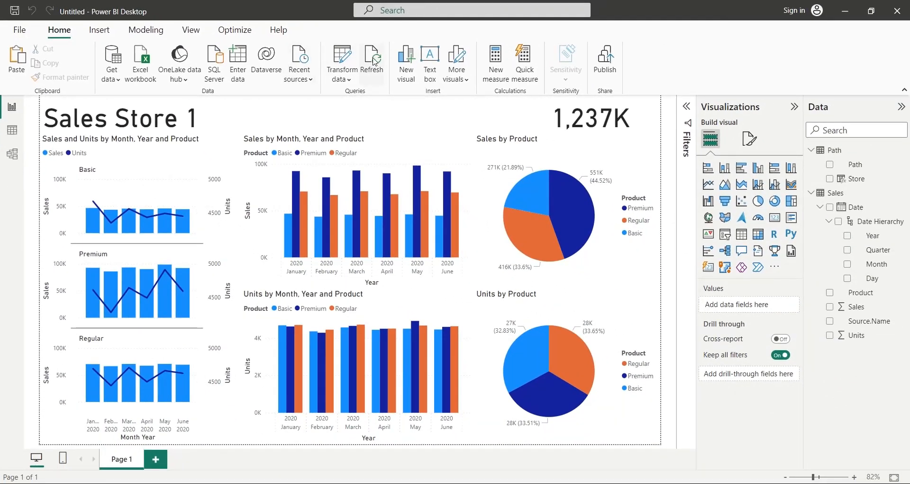
pyautogui.click(373, 61)
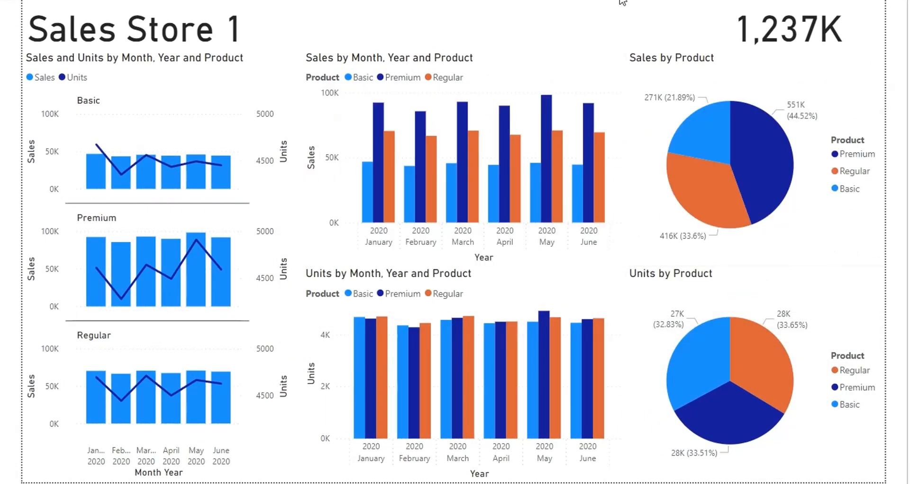
# Switch the Path parameter to the Sales Store 2 folder and apply the change to the report
pyautogui.click(448, 1)
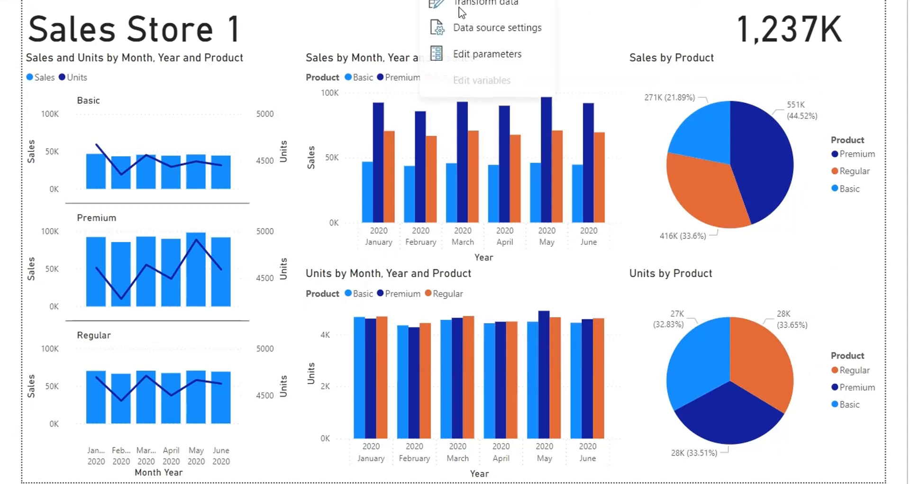
pyautogui.click(487, 54)
pyautogui.click(591, 229)
pyautogui.click(468, 262)
pyautogui.click(766, 275)
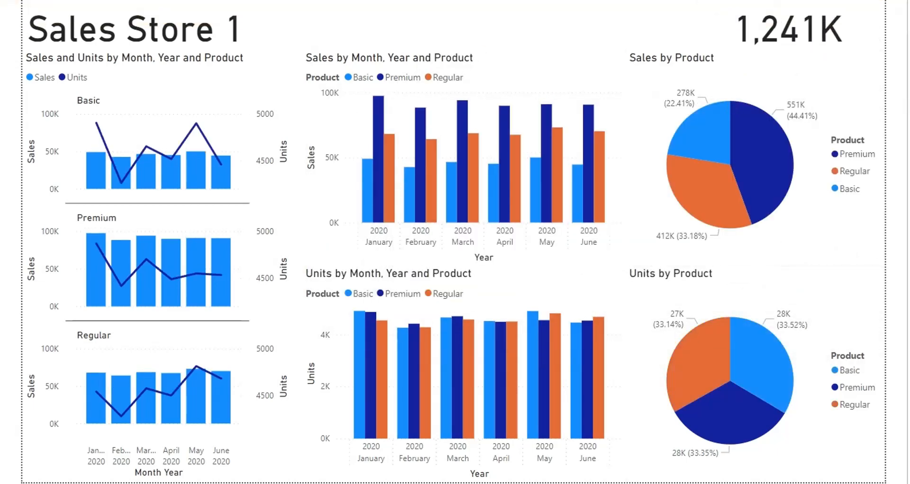
# Return the Path parameter to F:\ViSIT\Power Bi\Folder\Data\Sales Store 1 and apply the change
pyautogui.click(448, 1)
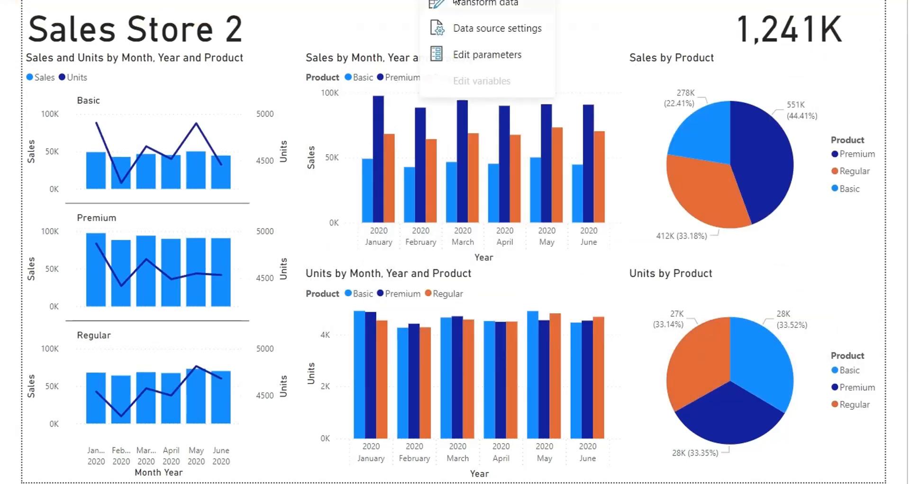
pyautogui.click(487, 55)
pyautogui.click(590, 229)
pyautogui.click(467, 262)
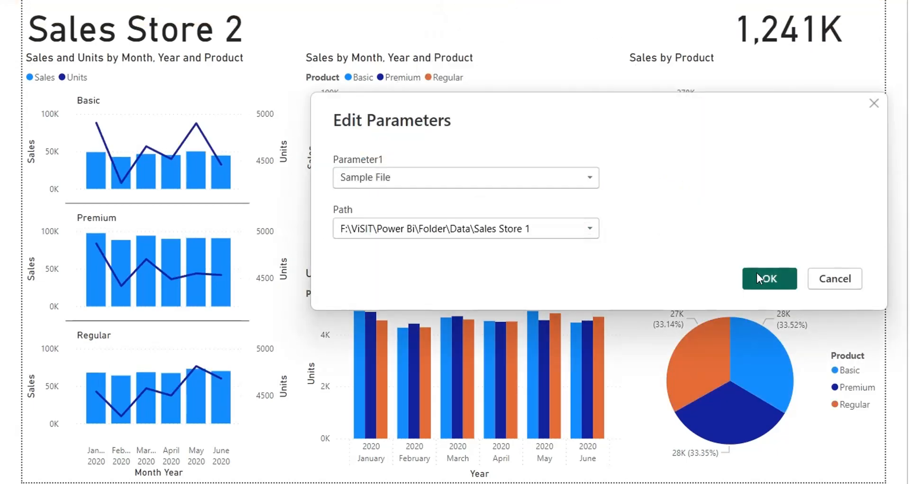
pyautogui.click(758, 275)
pyautogui.click(725, 10)
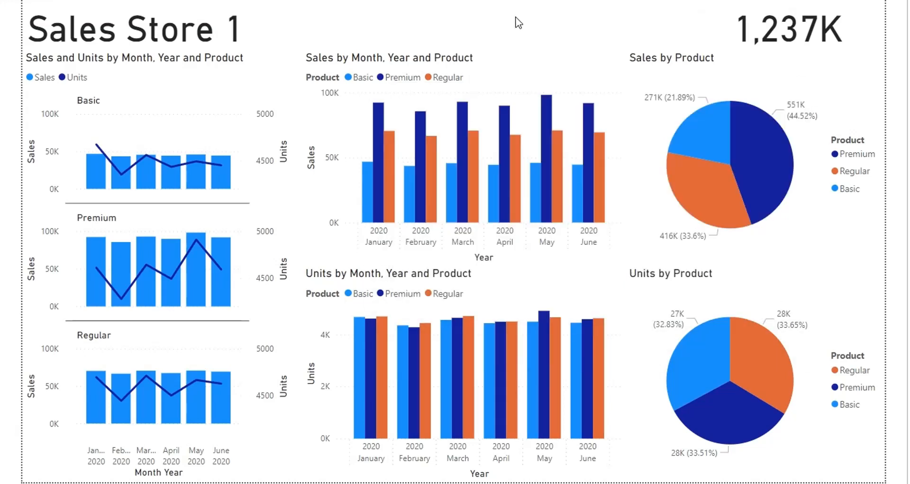
# Cross-highlight the report by the individual product slices of the Sales and Units pie charts
pyautogui.click(758, 171)
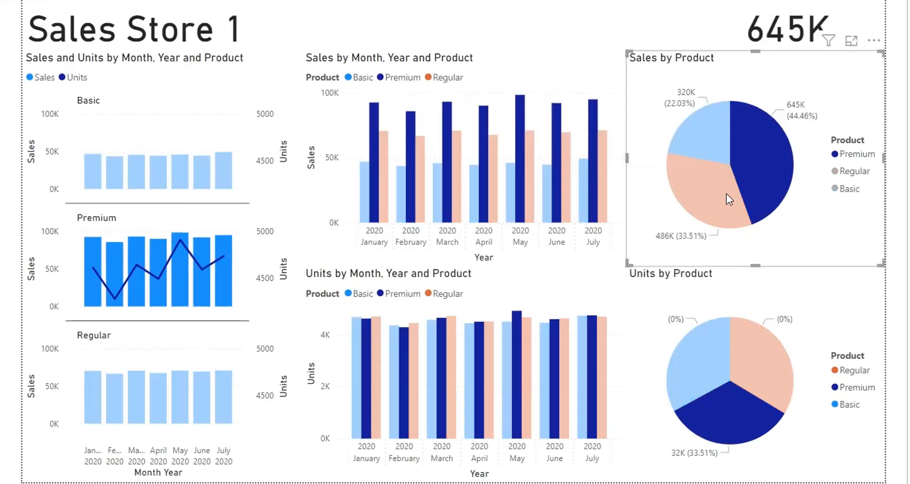
pyautogui.click(725, 194)
pyautogui.click(708, 142)
pyautogui.click(755, 368)
pyautogui.click(737, 400)
pyautogui.click(704, 372)
# Cross-highlight the report by individual columns of the Sales by Month, Year and Product chart, from January through July
pyautogui.click(369, 188)
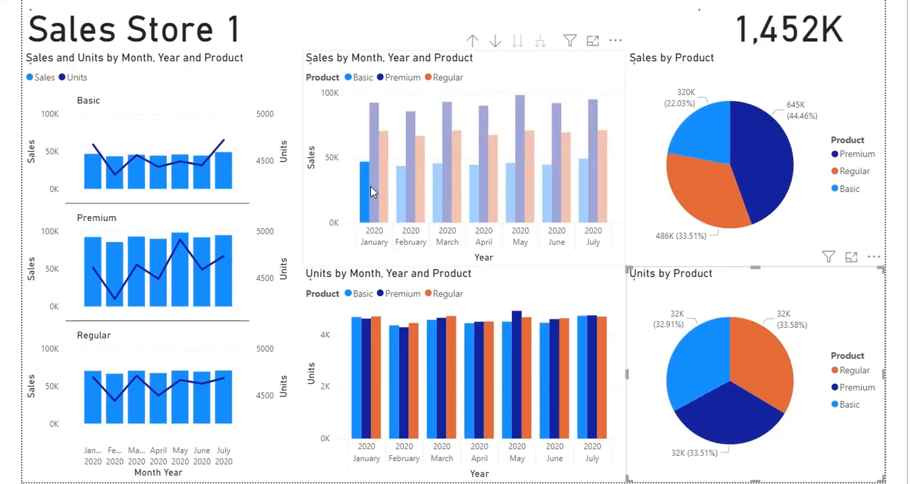
pyautogui.click(401, 192)
pyautogui.click(447, 192)
pyautogui.click(484, 195)
pyautogui.click(529, 195)
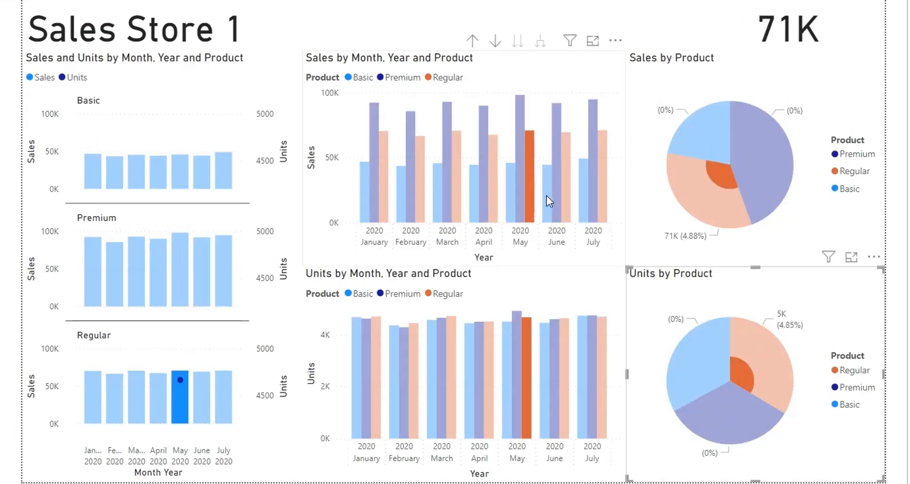
pyautogui.click(557, 195)
pyautogui.click(584, 195)
pyautogui.click(601, 195)
# Cross-highlight the report by individual columns of the Units by Month, Year and Product chart, from July back to January
pyautogui.click(593, 351)
pyautogui.click(564, 354)
pyautogui.click(554, 355)
pyautogui.click(527, 358)
pyautogui.click(501, 360)
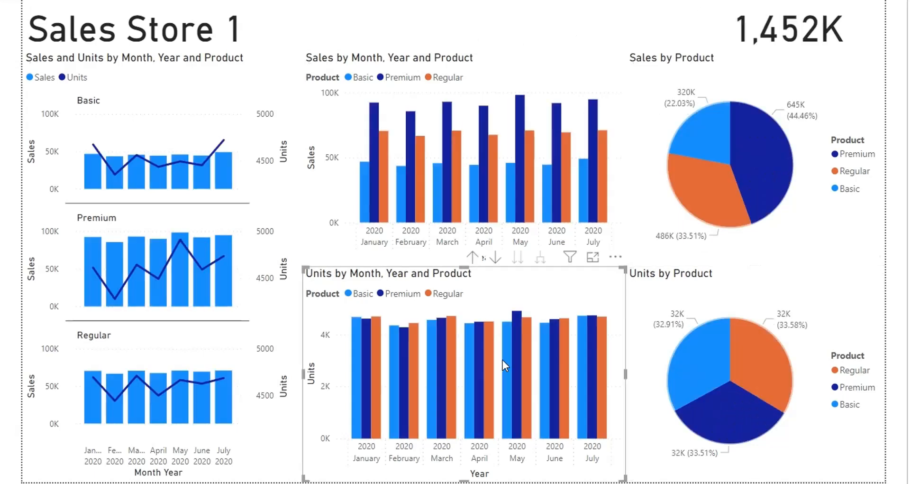
pyautogui.click(479, 359)
pyautogui.click(441, 359)
pyautogui.click(394, 358)
pyautogui.click(356, 360)
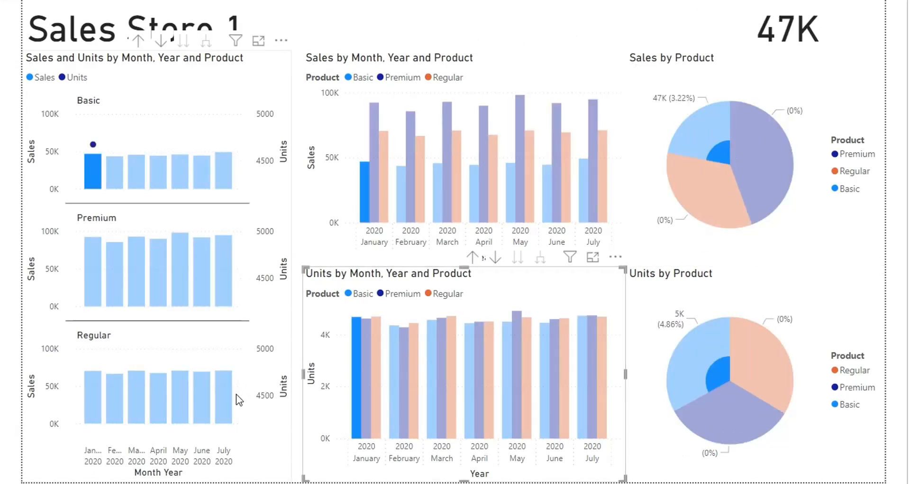
# Cross-highlight the report by monthly columns in the Regular, Premium and Basic panels of the combined Sales and Units chart
pyautogui.click(202, 398)
pyautogui.click(159, 398)
pyautogui.click(114, 397)
pyautogui.click(93, 279)
pyautogui.click(158, 284)
pyautogui.click(202, 285)
pyautogui.click(222, 173)
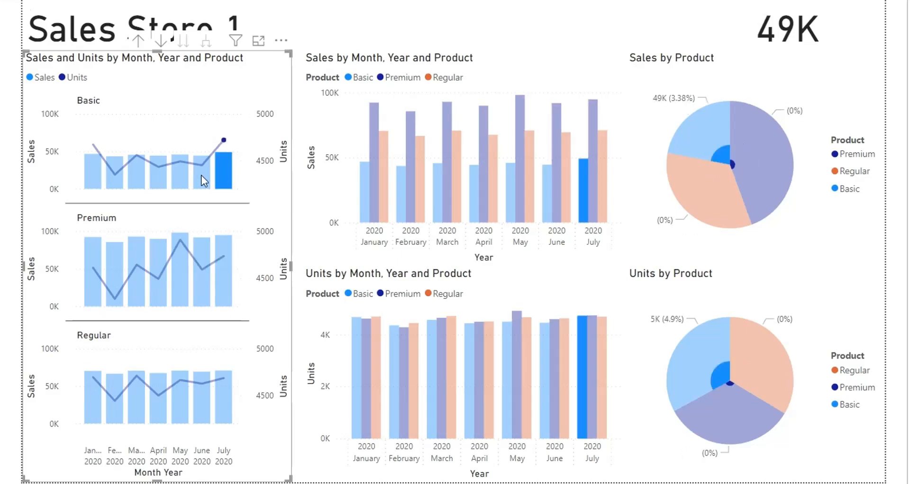